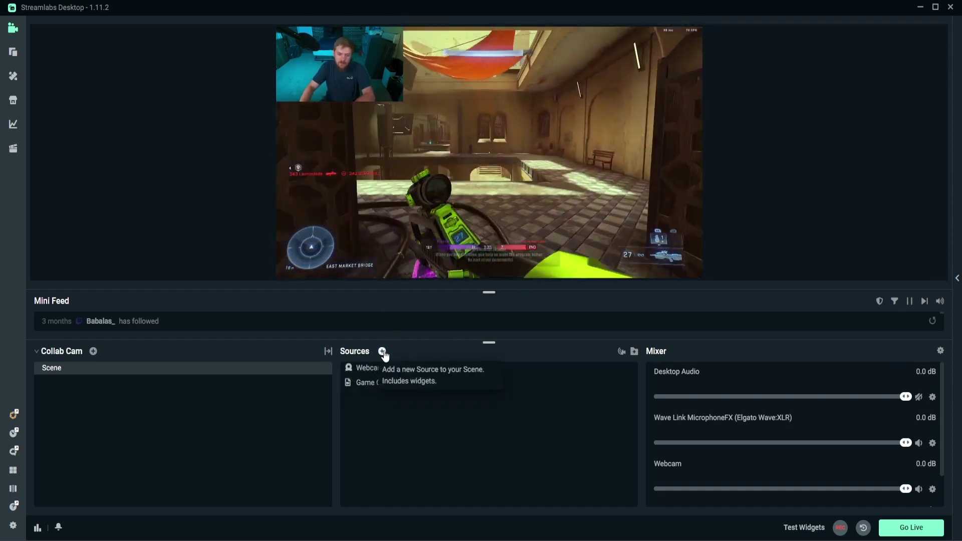
# Step: Add a new Collab Cam source to the scene, named 'Guest CC'
pyautogui.click(382, 351)
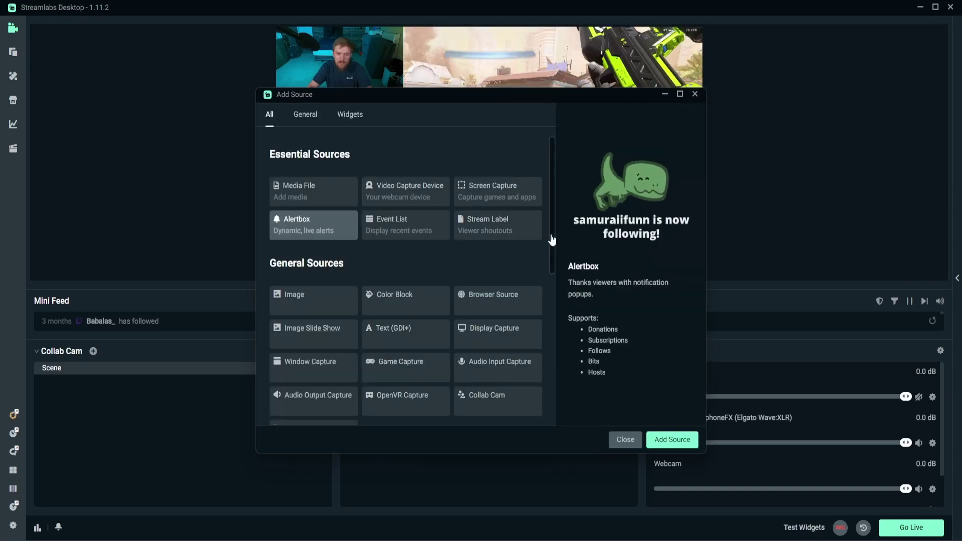
pyautogui.moveTo(551, 239); pyautogui.dragTo(551, 286)
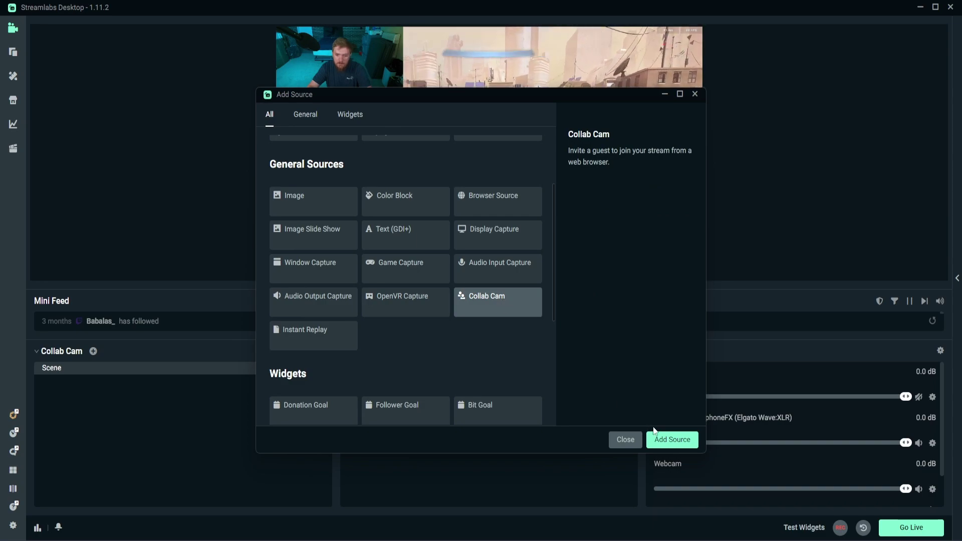
pyautogui.click(666, 439)
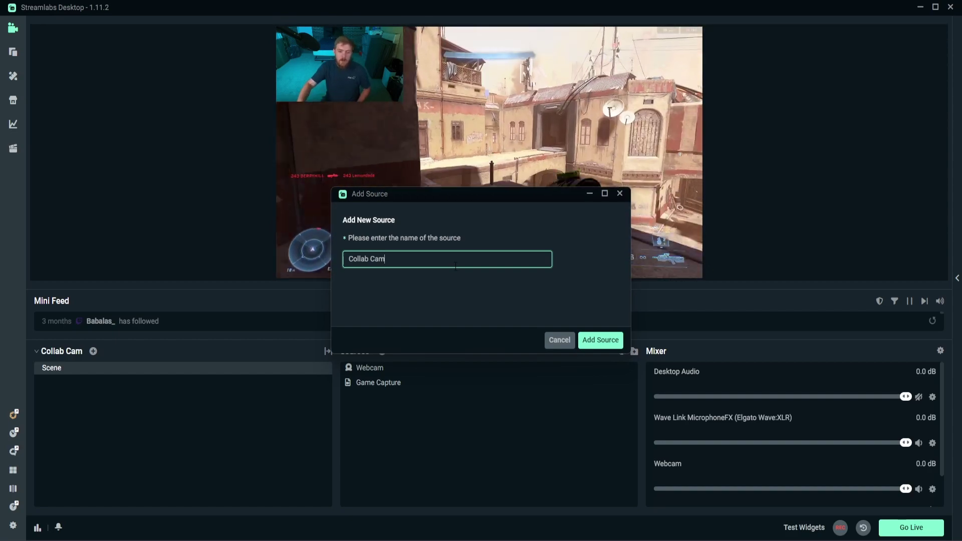
pyautogui.hotkey('ctrl', 'shift', 'Left')
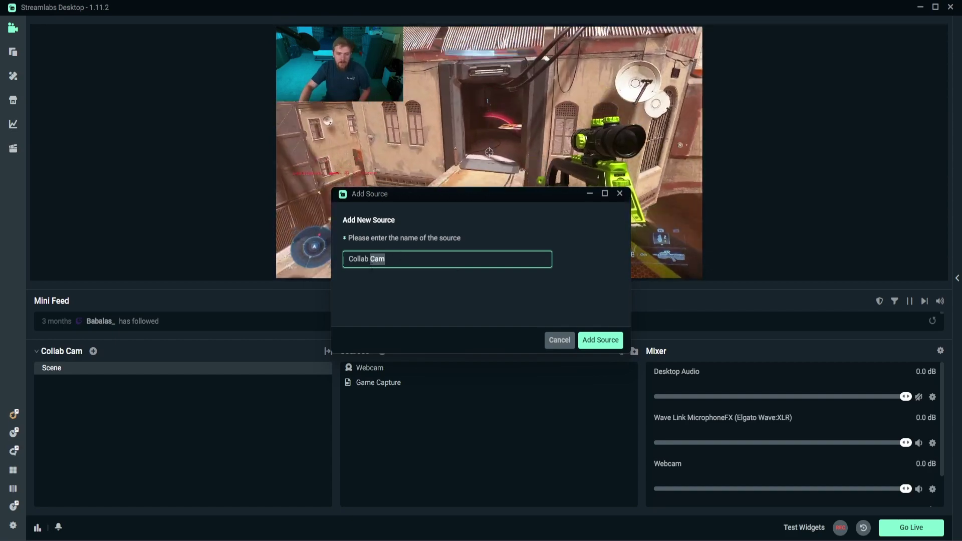
pyautogui.hotkey('ctrl', 'shift', 'Left')
pyautogui.click(390, 258)
pyautogui.hotkey('ctrl', 'a')
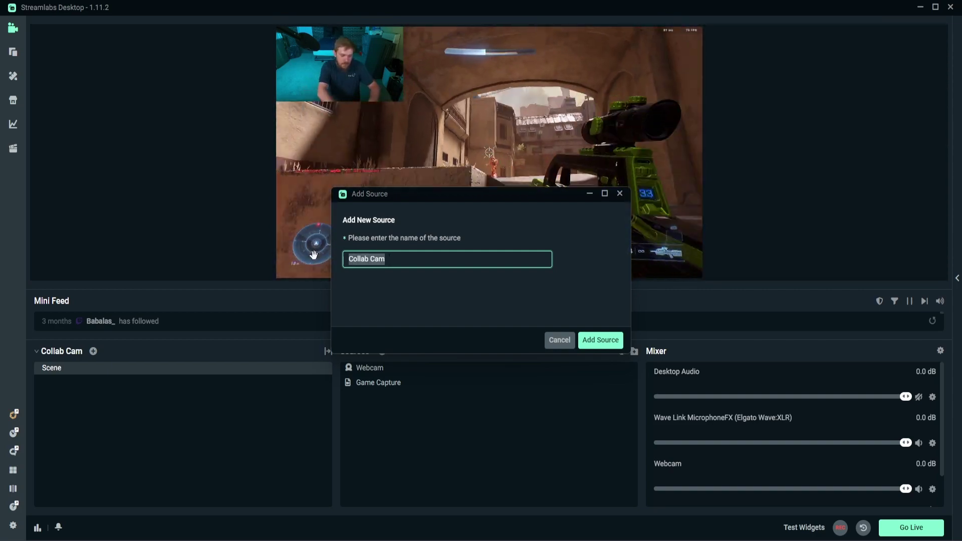
pyautogui.write('Guest CC')
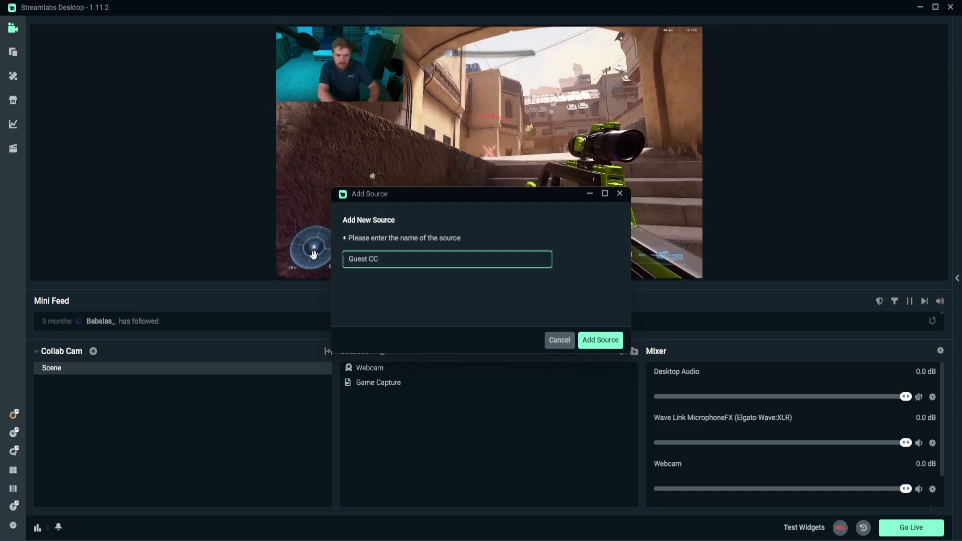
pyautogui.click(603, 340)
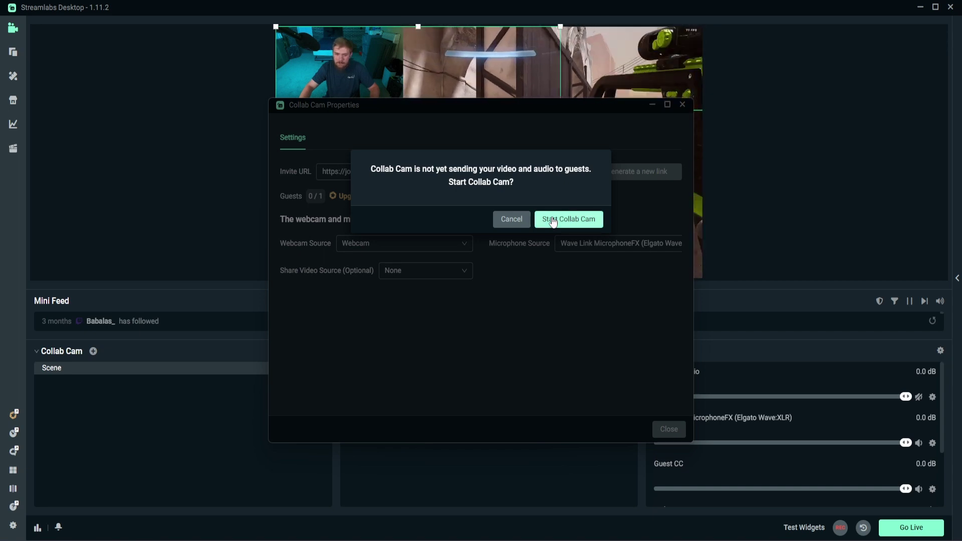
# Step: Start Collab Cam, select the guest invite URL, and check the Webcam Source choices
pyautogui.click(553, 220)
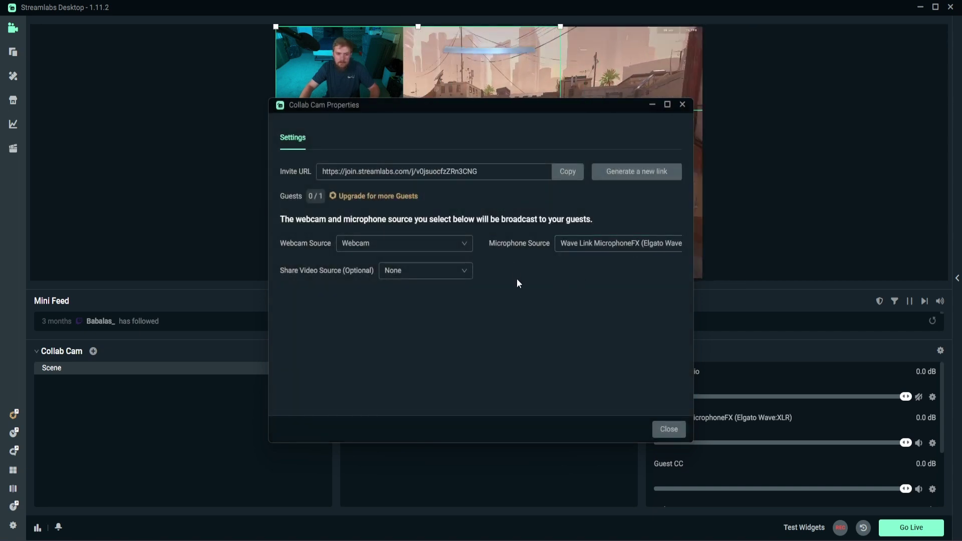
pyautogui.click(510, 165)
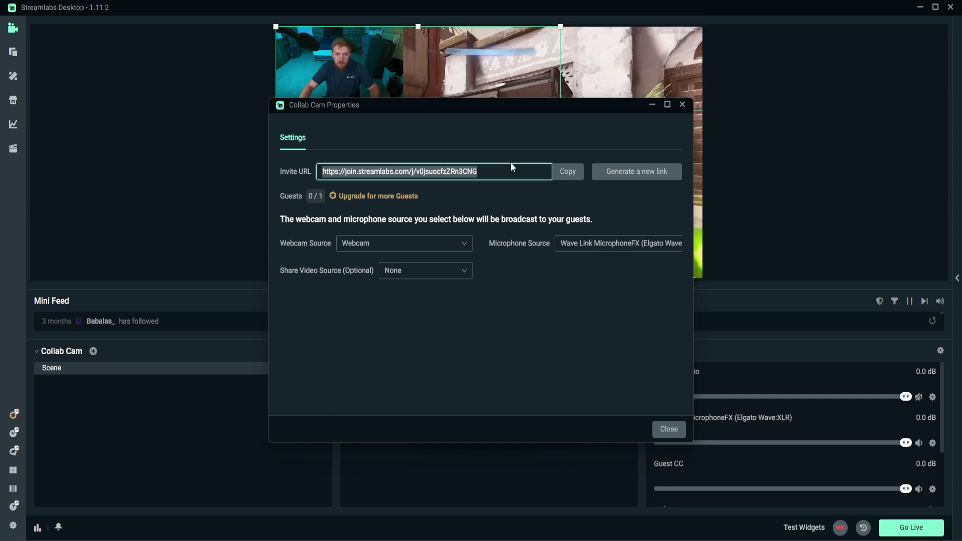
pyautogui.click(503, 182)
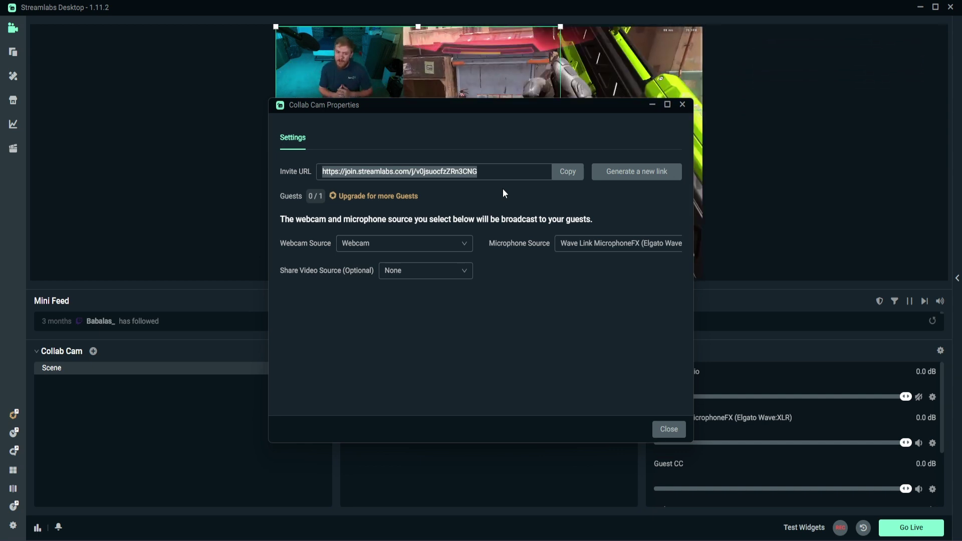
pyautogui.click(448, 172)
pyautogui.moveTo(438, 109); pyautogui.dragTo(501, 127)
pyautogui.click(517, 260)
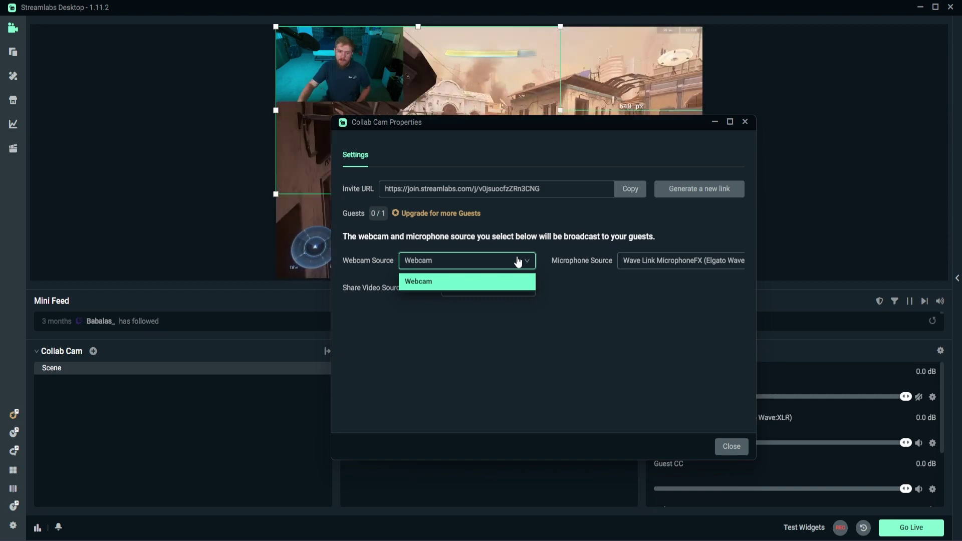
# Step: Keep Webcam as the camera sent to guests and review the microphone choices
pyautogui.click(544, 223)
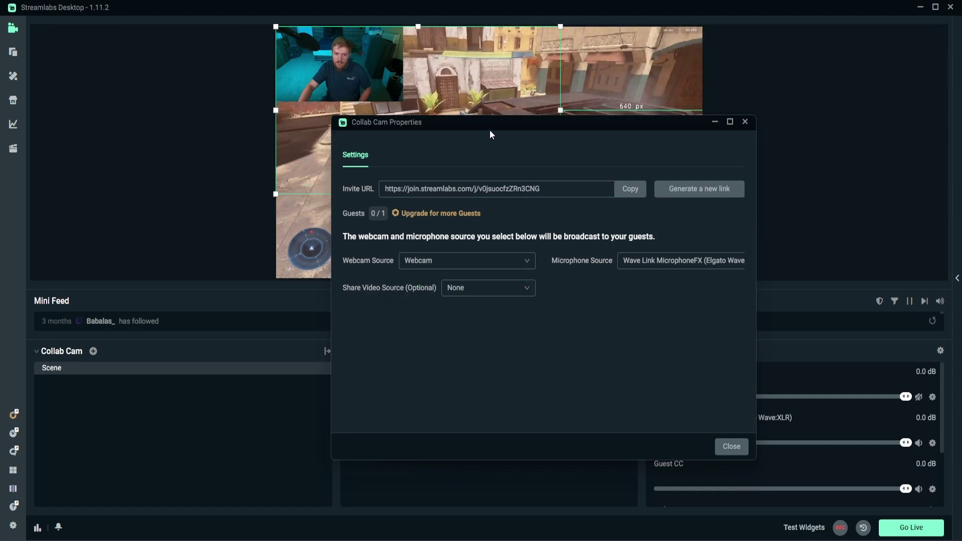
pyautogui.moveTo(591, 128); pyautogui.dragTo(788, 96)
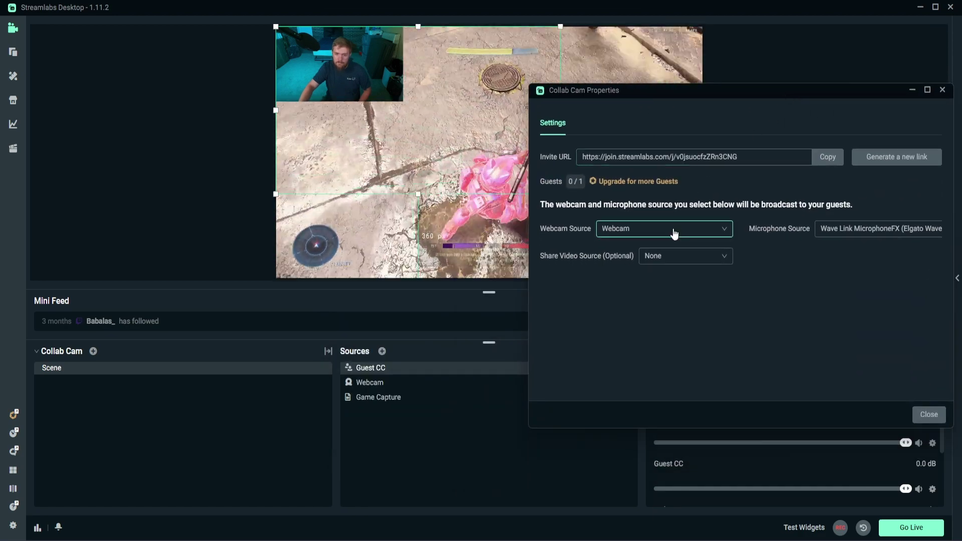
pyautogui.click(666, 228)
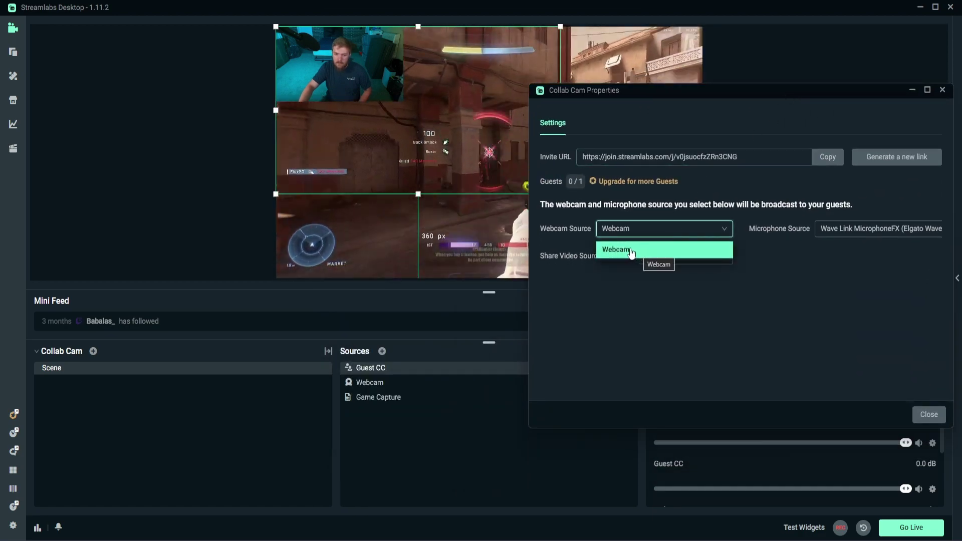
pyautogui.click(630, 249)
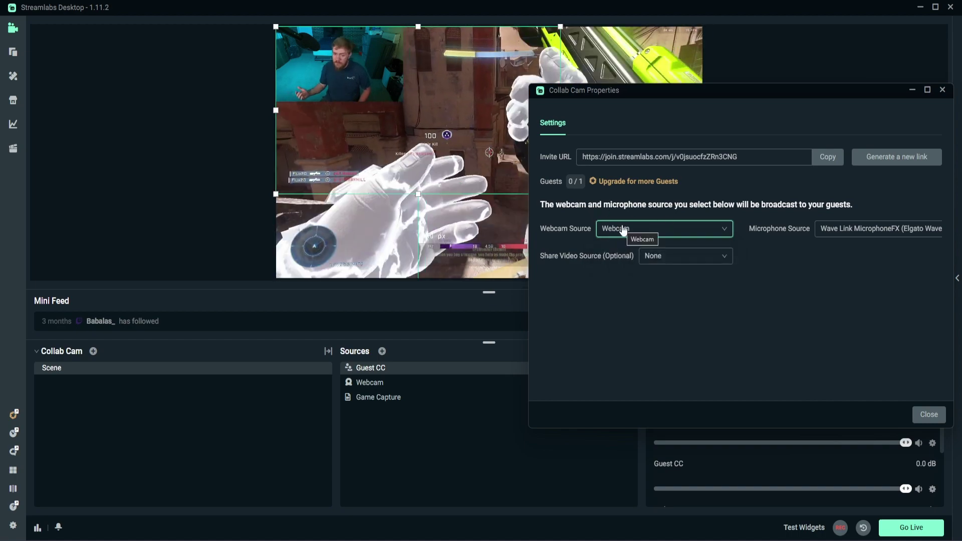
pyautogui.moveTo(654, 89); pyautogui.dragTo(547, 72)
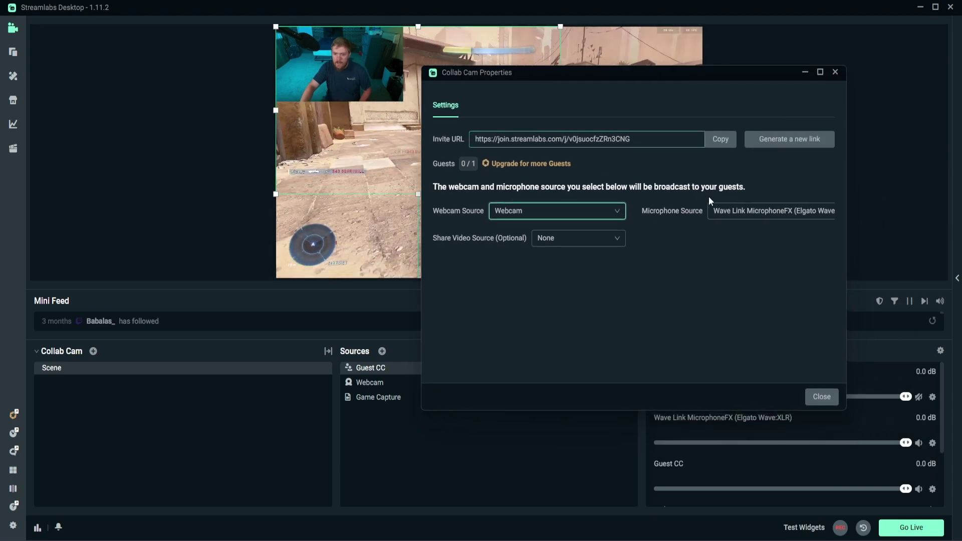
pyautogui.click(731, 214)
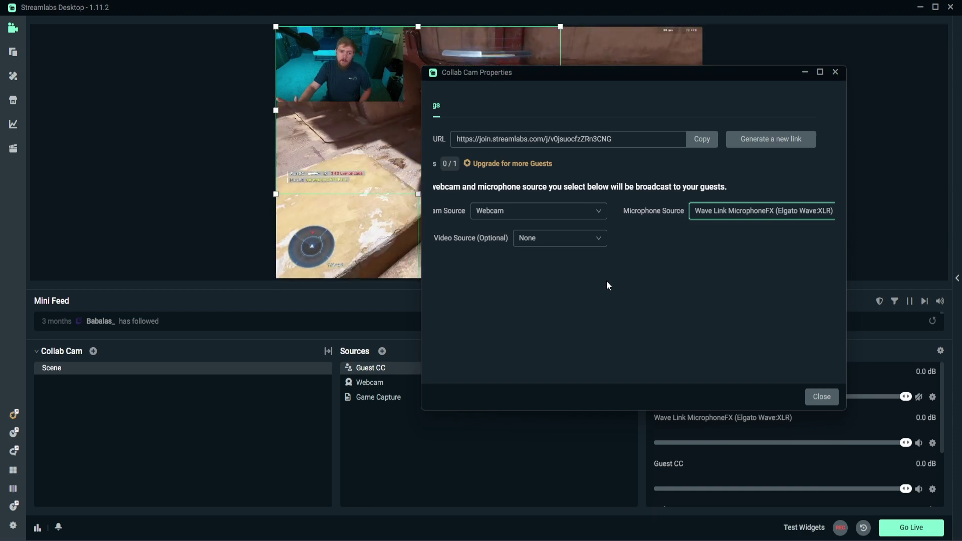
# Step: Share the Scene as extra video, copy the guest invite link, and open a new Edge tab
pyautogui.click(542, 248)
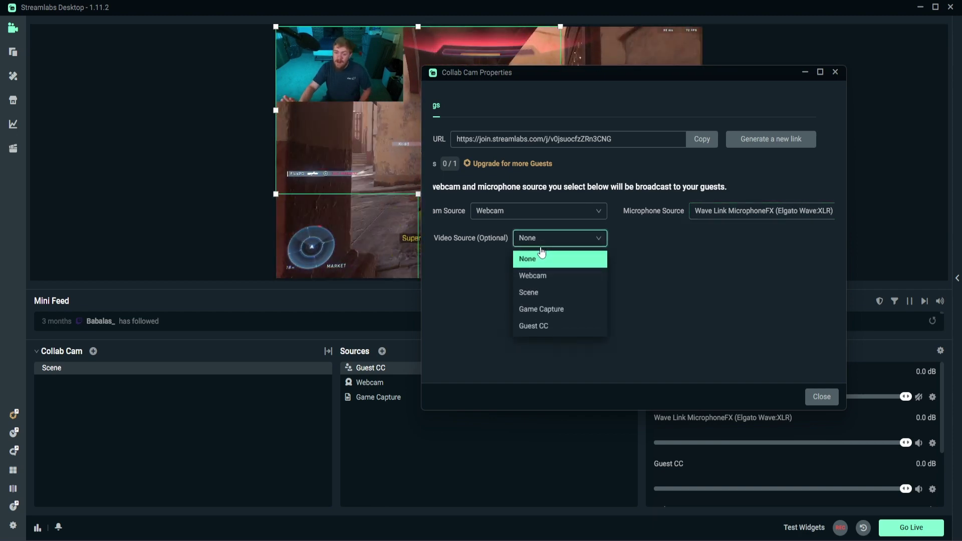
pyautogui.click(550, 277)
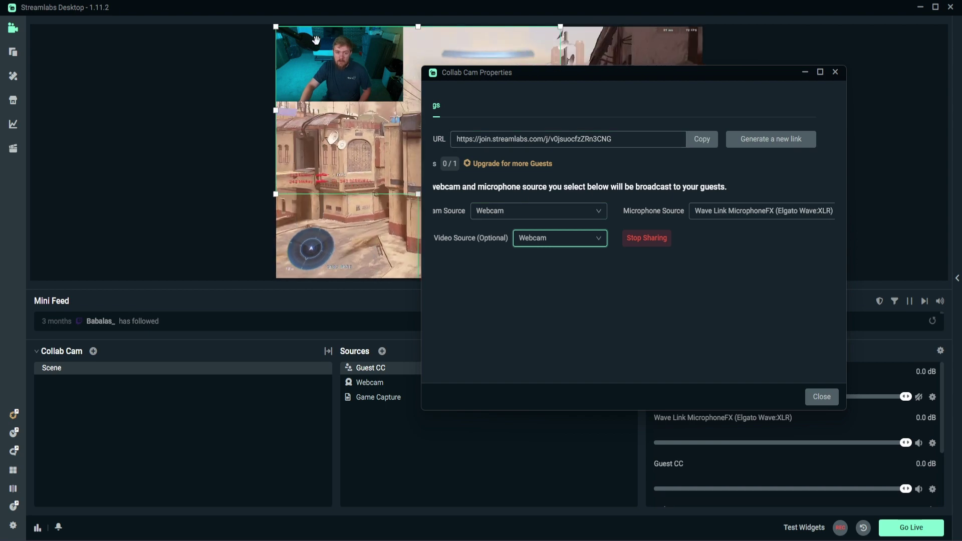
pyautogui.click(539, 237)
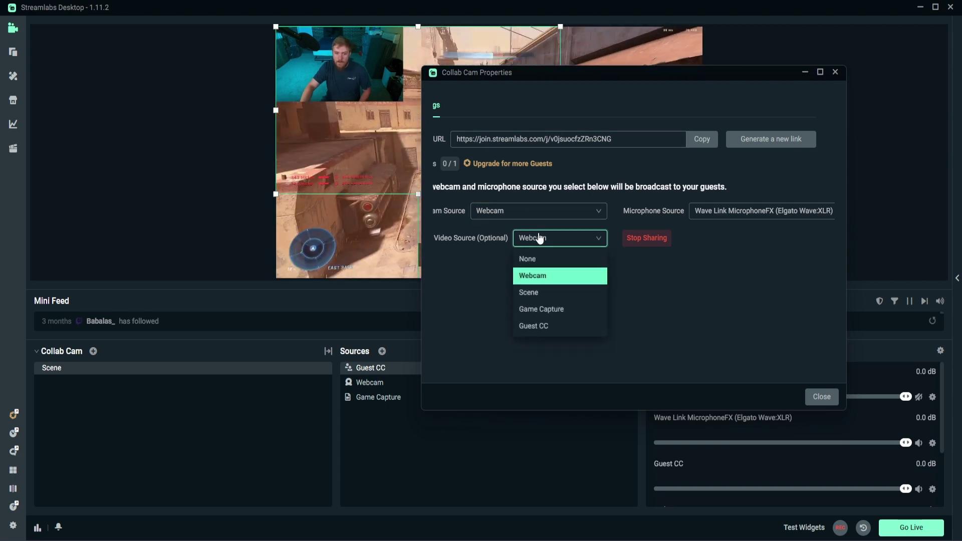
pyautogui.click(568, 296)
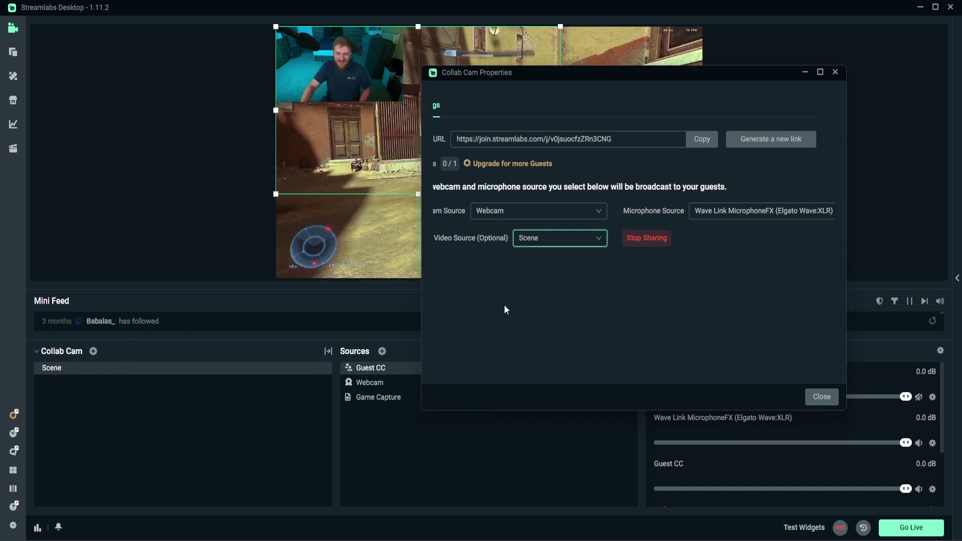
pyautogui.moveTo(559, 77)
pyautogui.mouseDown()
pyautogui.moveTo(476, 146)
pyautogui.moveTo(662, 120)
pyautogui.moveTo(552, 64)
pyautogui.mouseUp()
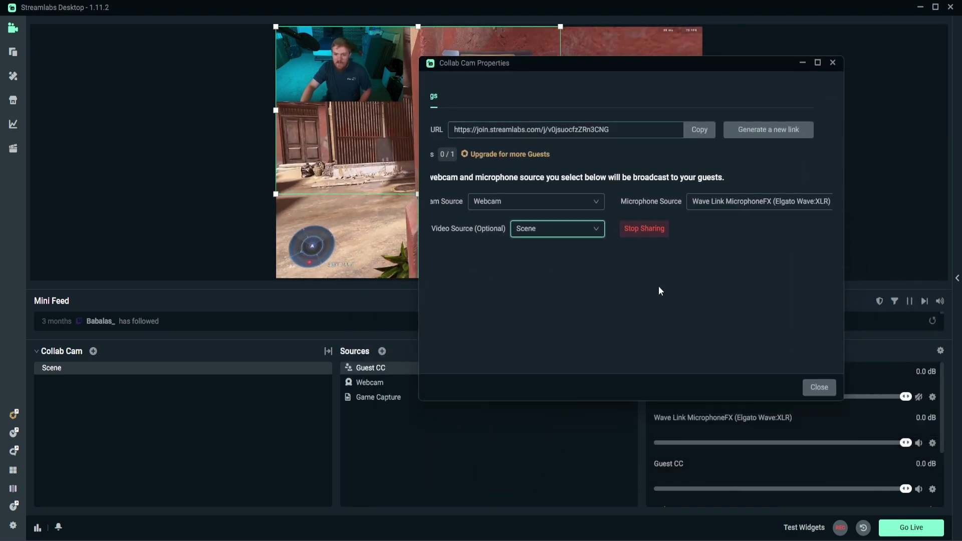
pyautogui.click(700, 134)
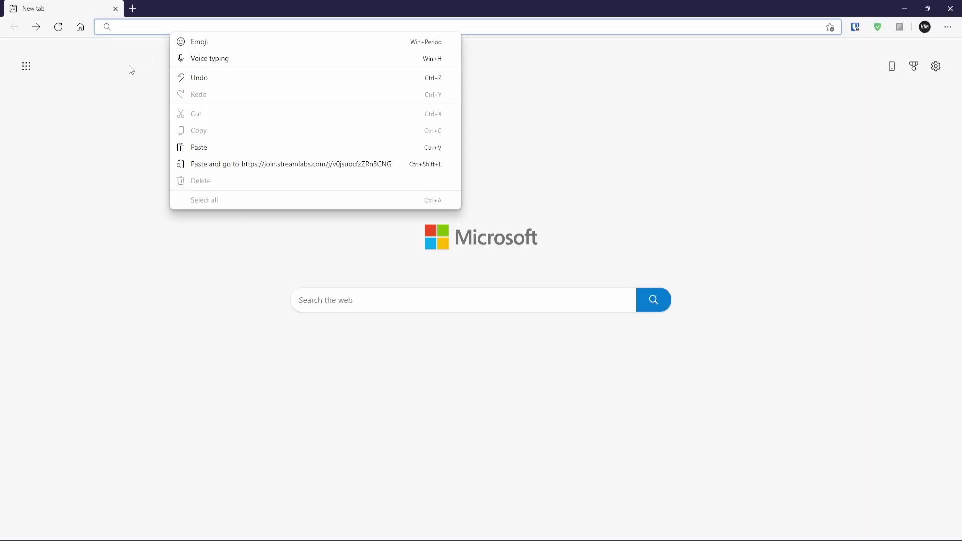
pyautogui.click(126, 55)
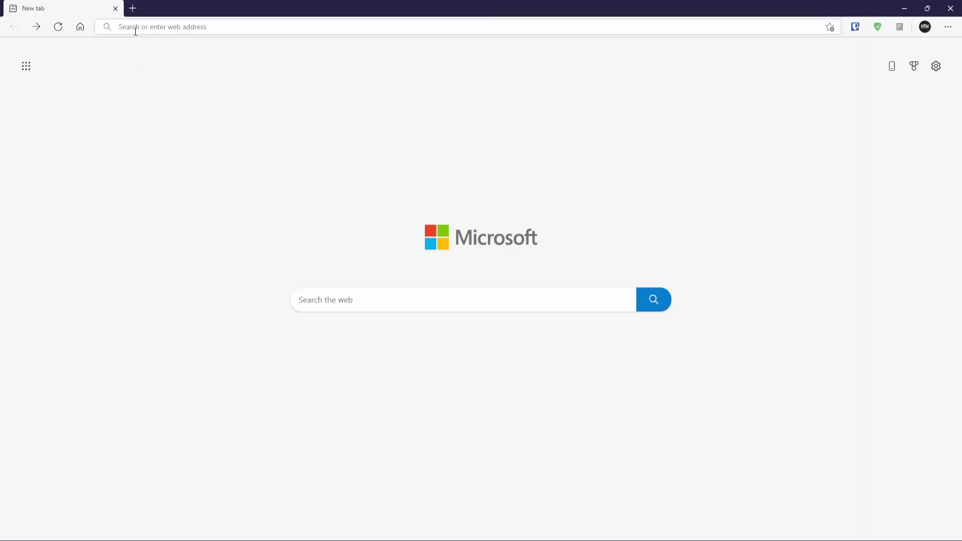
# Step: Paste and go to the guest invite link in Edge, allowing microphone and camera access
pyautogui.rightClick(135, 31)
pyautogui.click(183, 159)
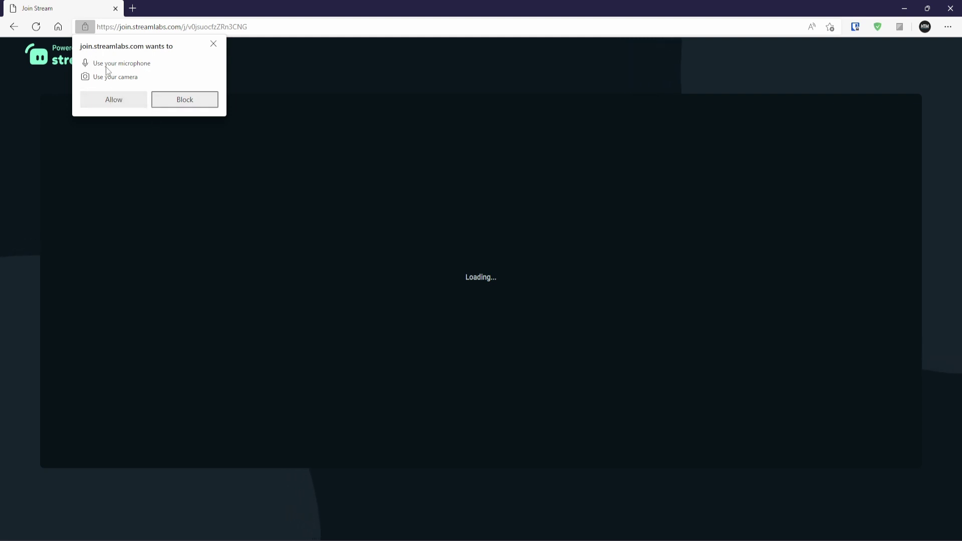
pyautogui.click(115, 101)
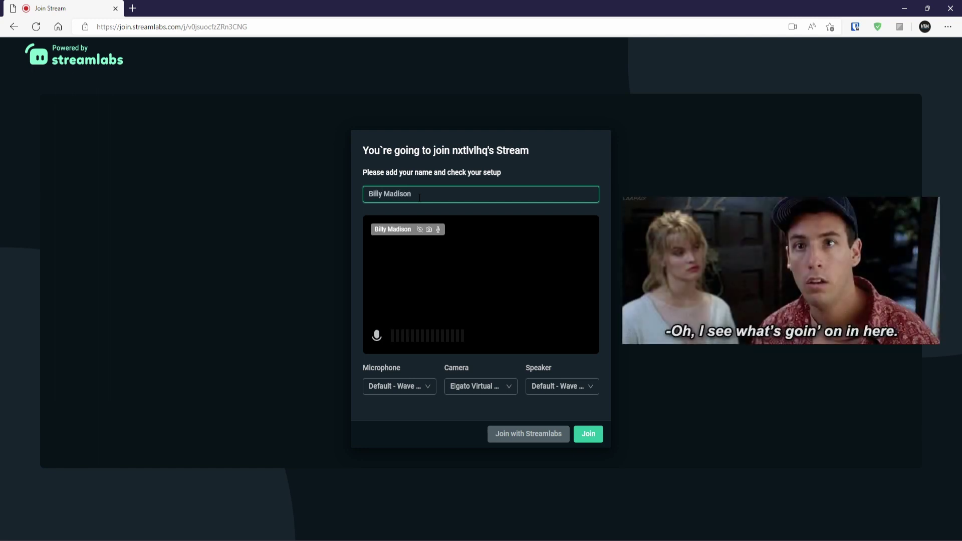
# Step: Set the guest camera to OBS Virtual Camera, leaving microphone and speaker on defaults
pyautogui.click(408, 395)
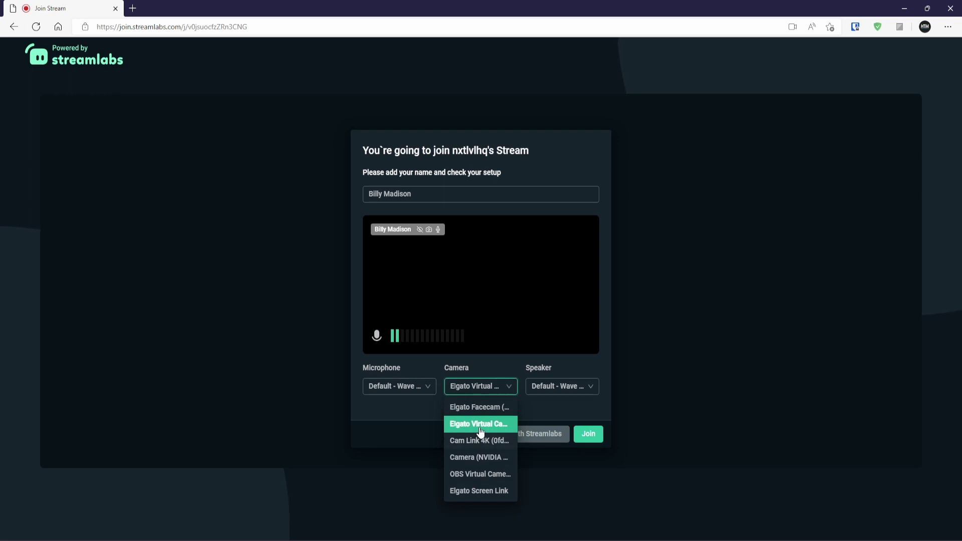
pyautogui.click(480, 474)
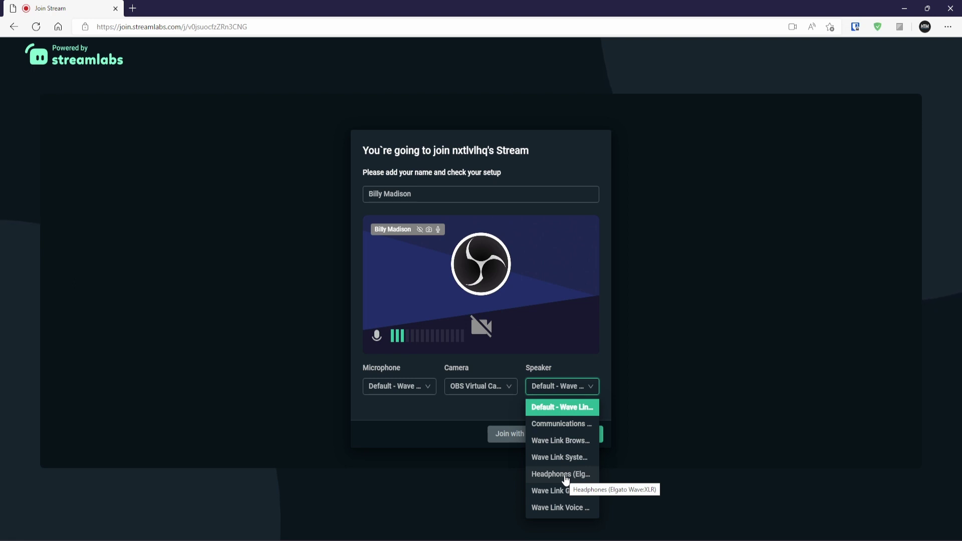
pyautogui.click(557, 415)
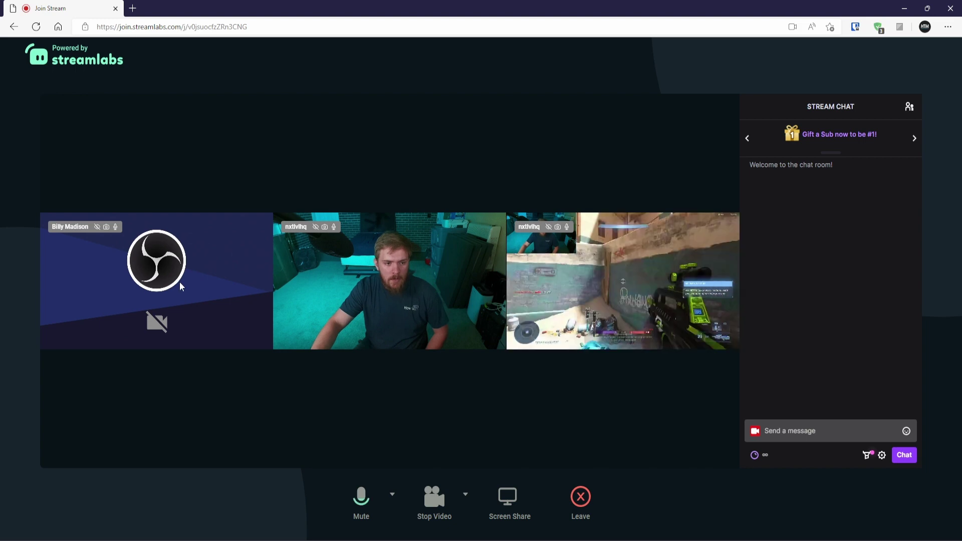
# Step: Test Mute, Stop Video and a cancelled Screen Share, restore video and audio, then minimize Edge
pyautogui.click(361, 501)
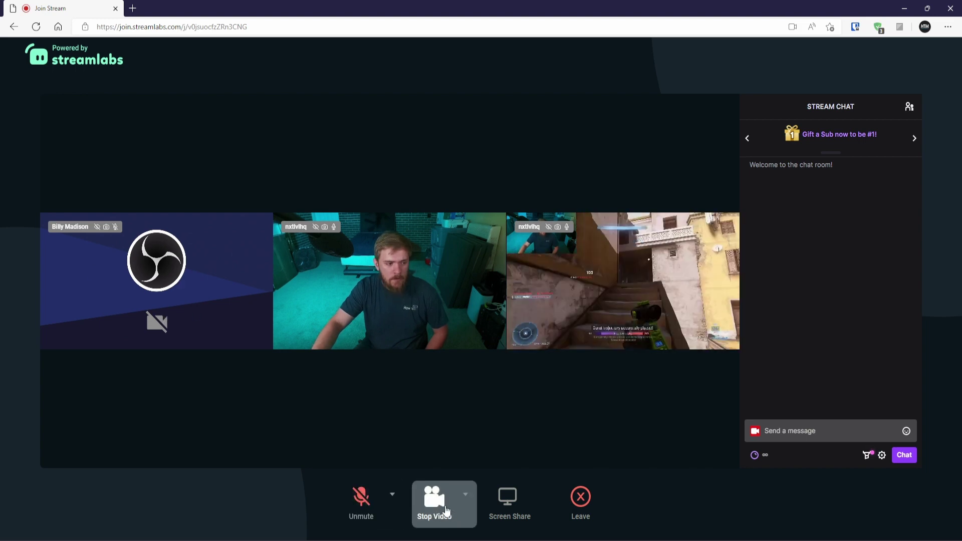
pyautogui.click(442, 507)
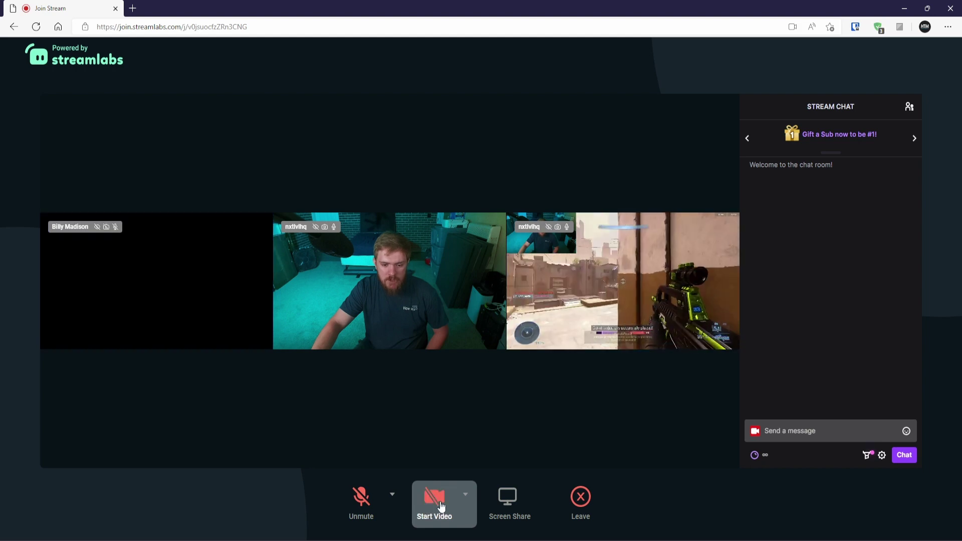
pyautogui.click(496, 497)
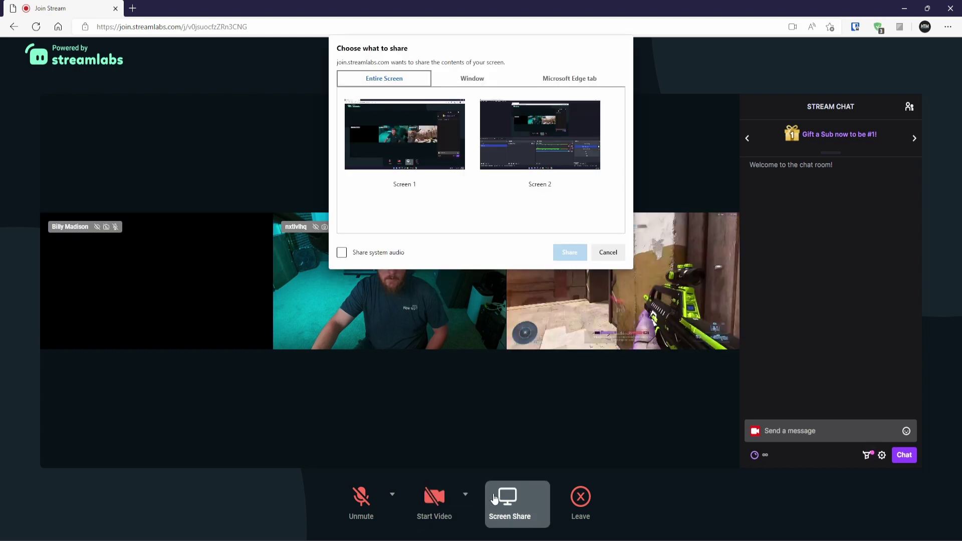
pyautogui.click(607, 252)
pyautogui.click(426, 510)
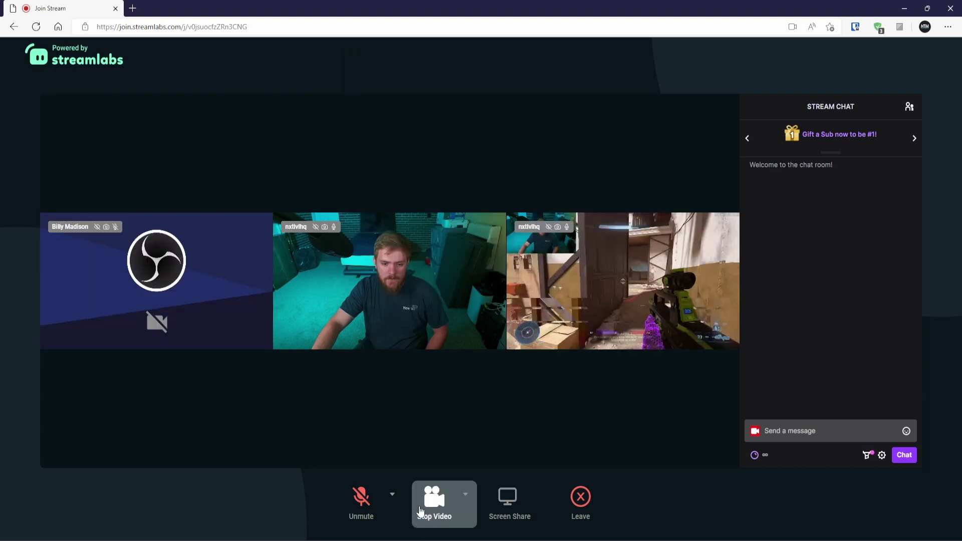
pyautogui.click(361, 504)
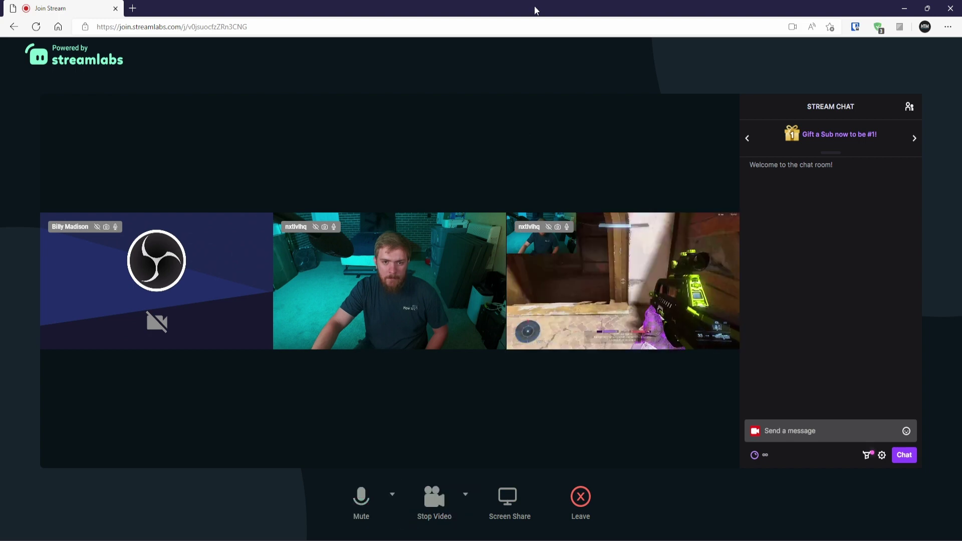
pyautogui.click(903, 8)
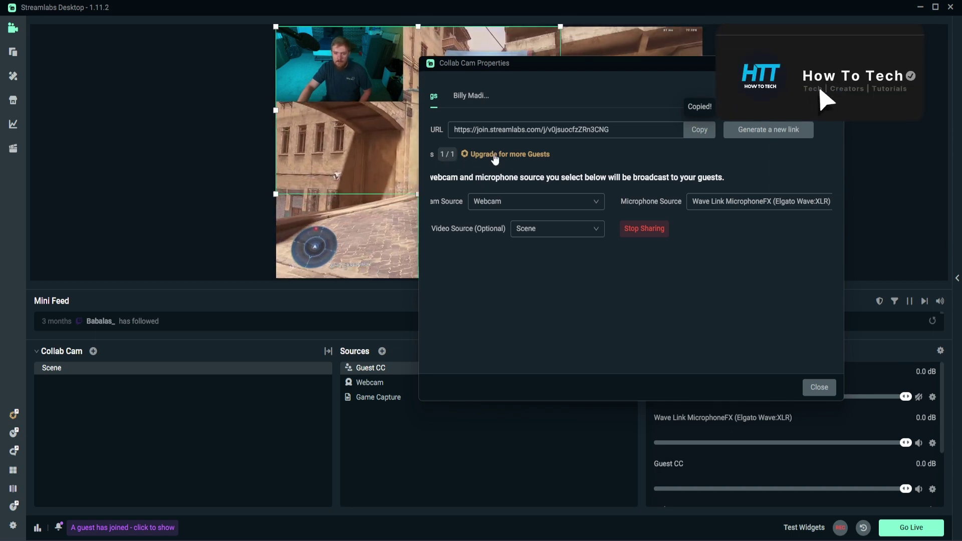
# Step: Move the Collab Cam Properties window aside and close it
pyautogui.moveTo(466, 74); pyautogui.dragTo(495, 87)
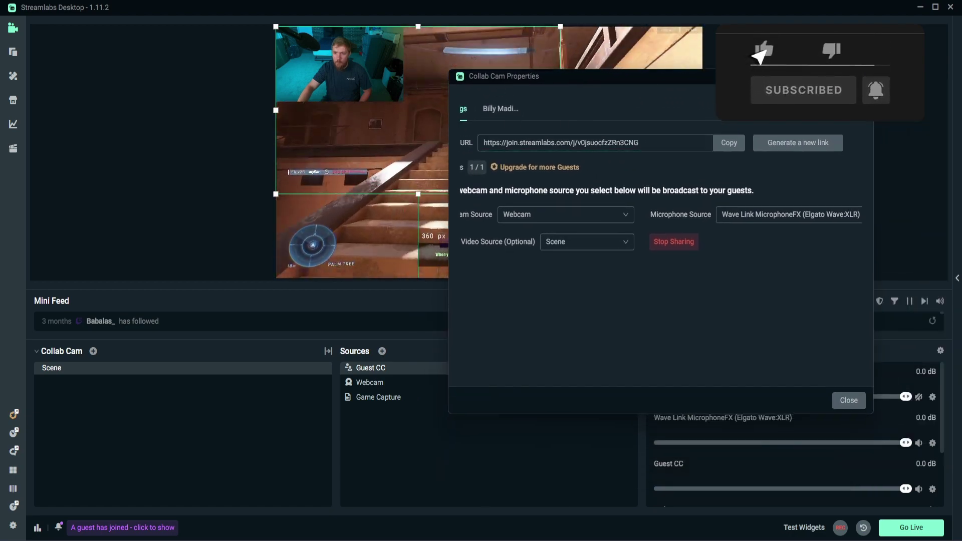
pyautogui.click(849, 401)
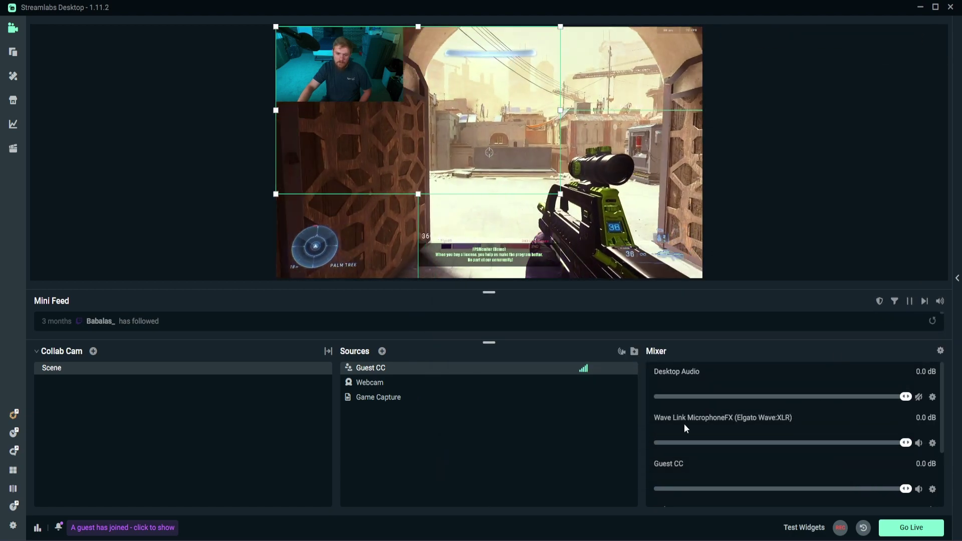
# Step: Open the joined guest's settings, turn on Show on Stream, and close the properties
pyautogui.click(127, 527)
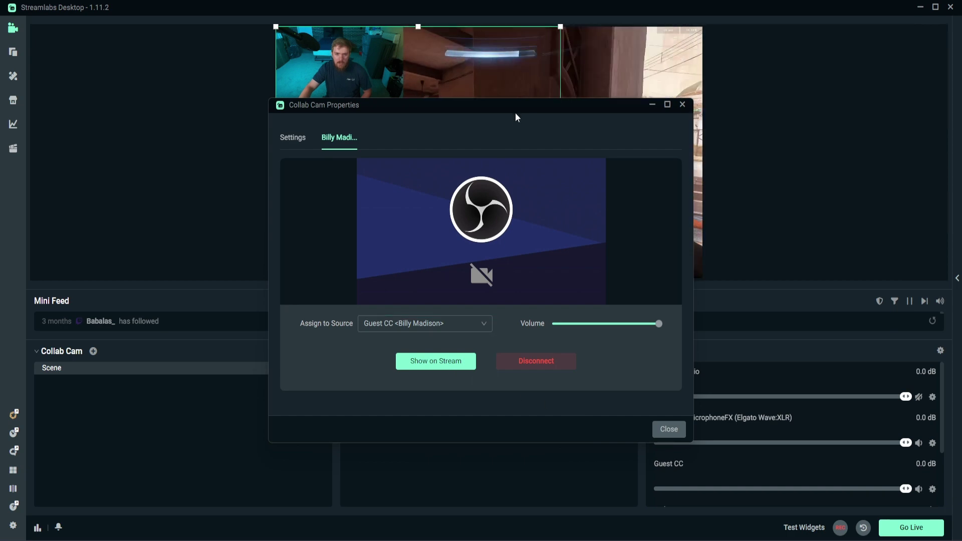
pyautogui.moveTo(497, 106); pyautogui.dragTo(541, 419)
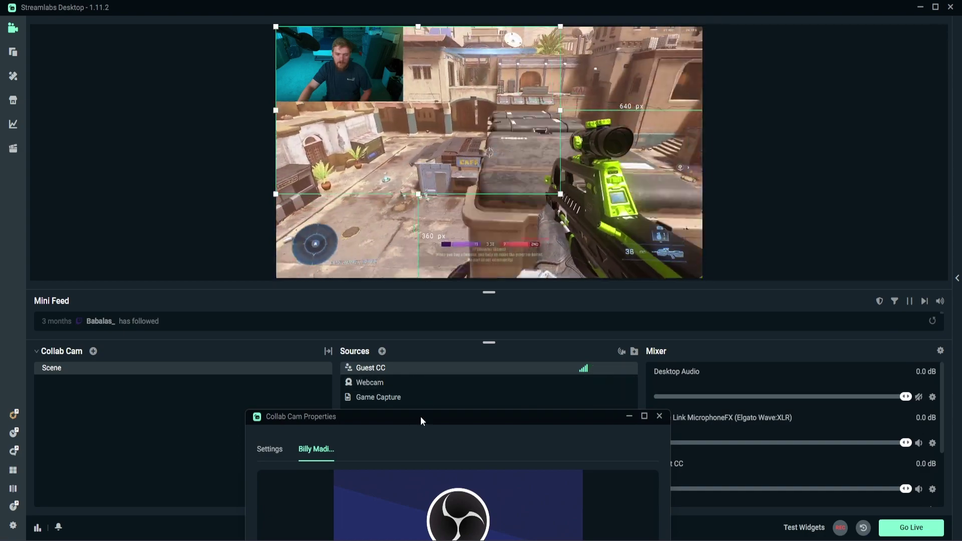
pyautogui.moveTo(419, 416); pyautogui.dragTo(557, 109)
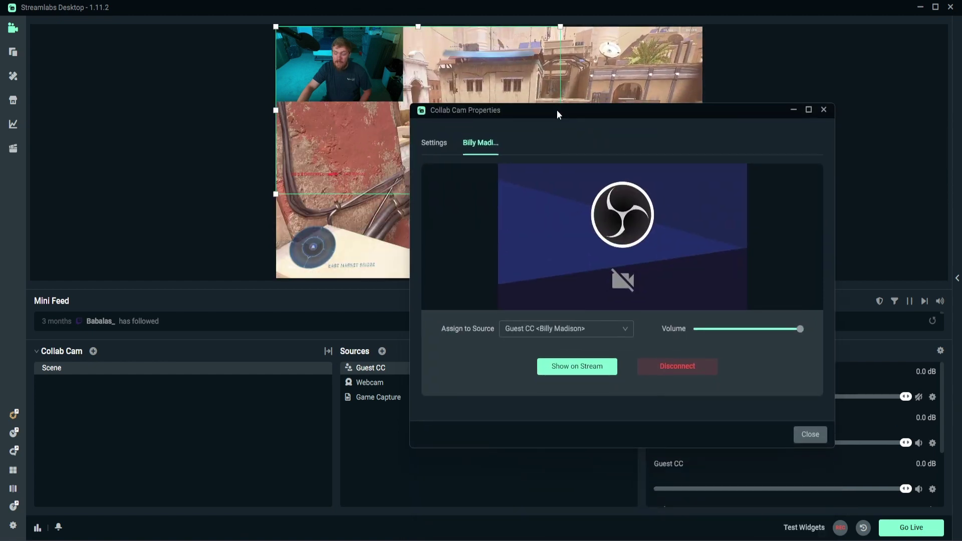
pyautogui.click(556, 368)
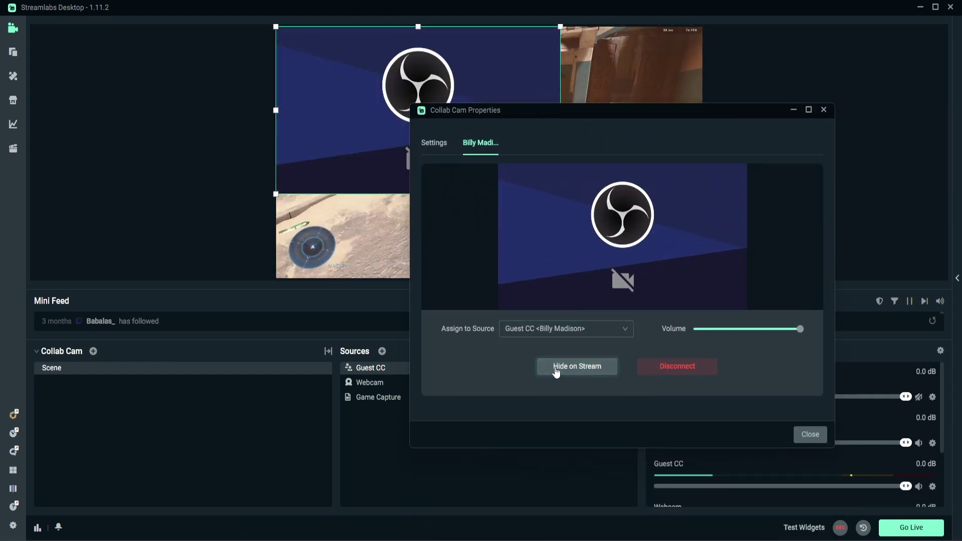
pyautogui.click(809, 434)
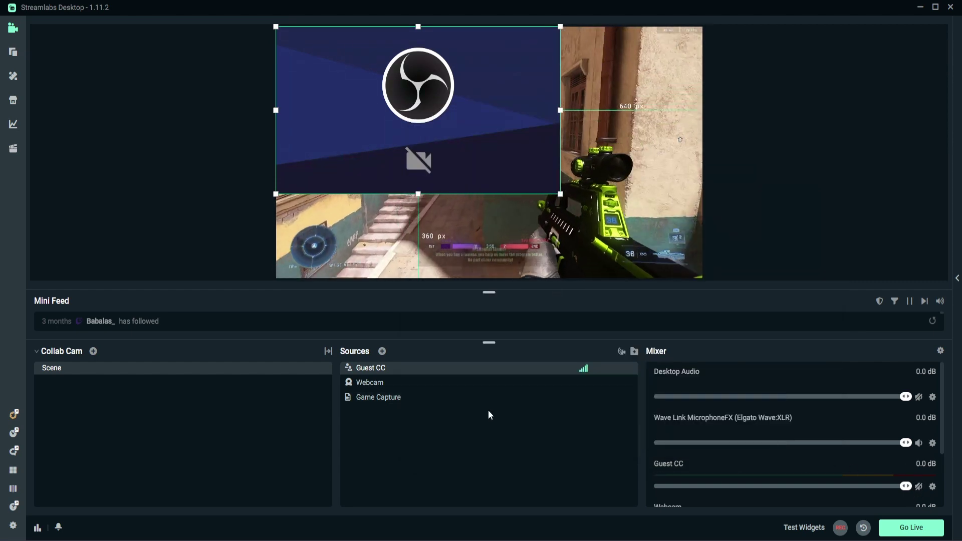
# Step: Shrink the Guest CC box and snap it into the scene's top-right corner
pyautogui.moveTo(506, 166); pyautogui.dragTo(608, 182)
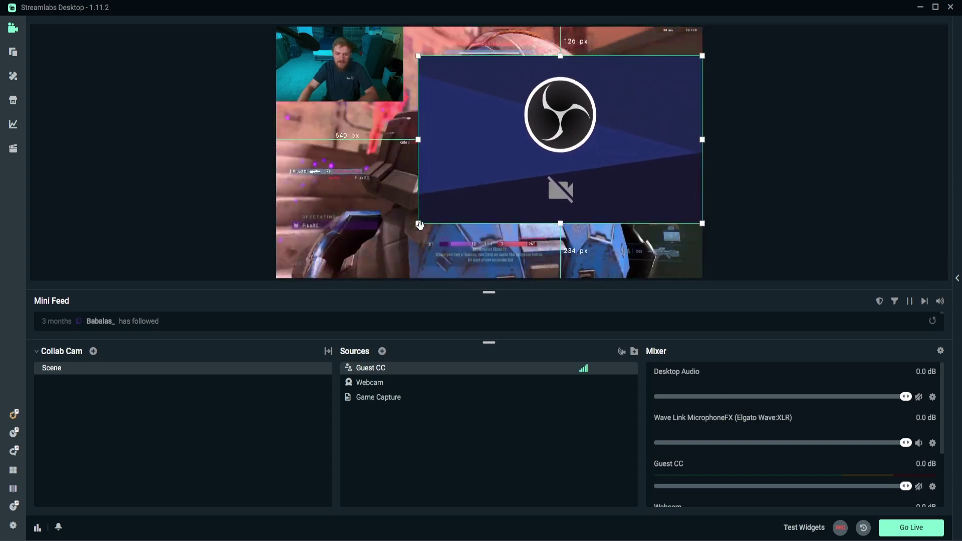
pyautogui.moveTo(418, 224); pyautogui.dragTo(634, 128)
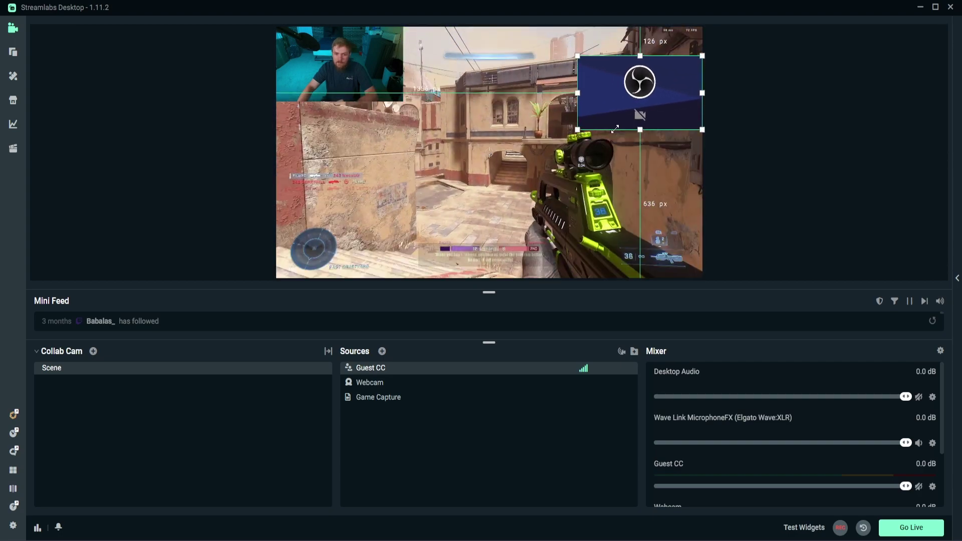
pyautogui.moveTo(640, 91); pyautogui.dragTo(640, 62)
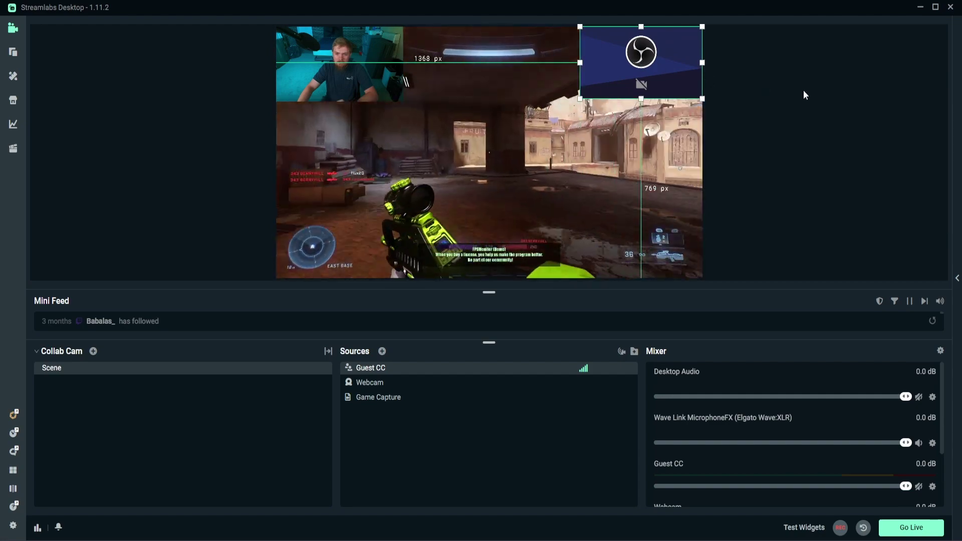
# Step: In Guest CC properties, assign Guest CC to the guest's screen share instead of their camera
pyautogui.rightClick(397, 368)
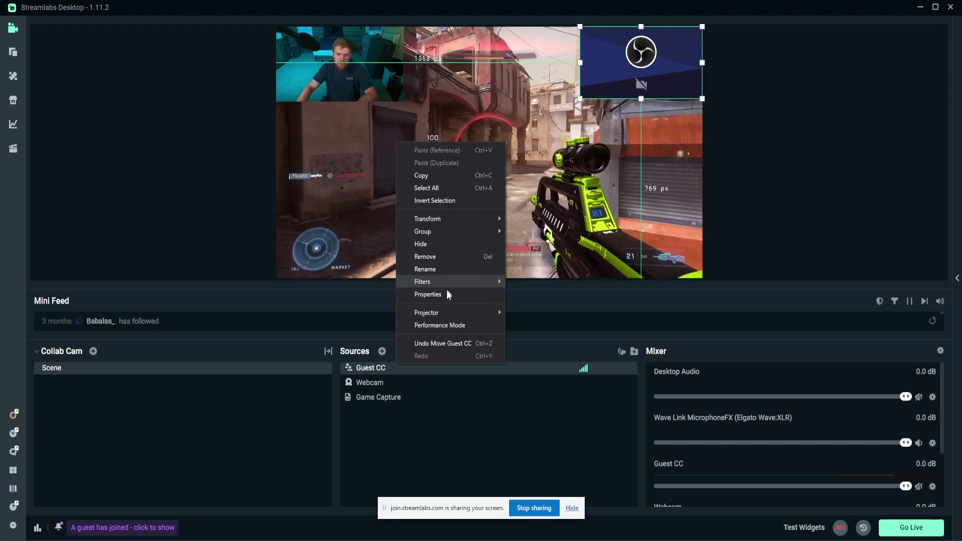
pyautogui.click(446, 294)
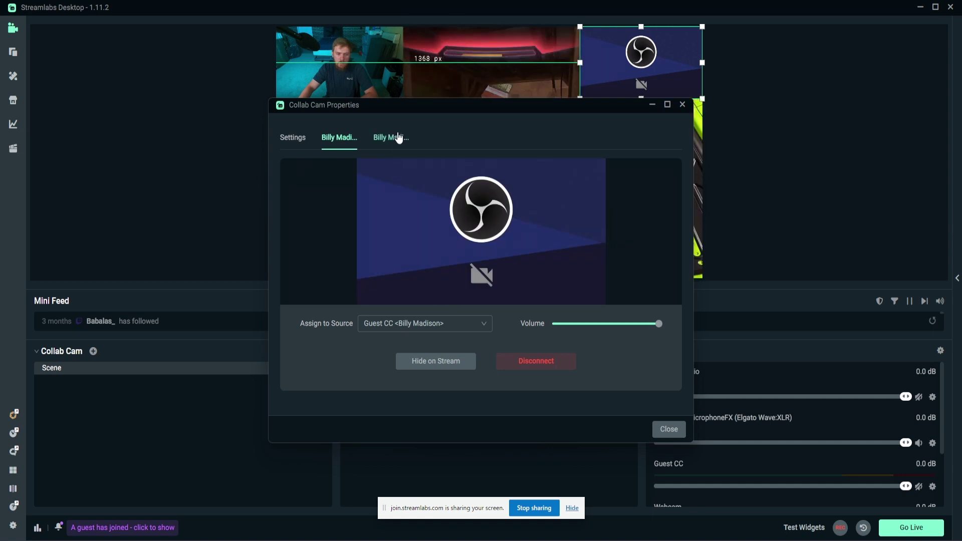
pyautogui.click(398, 138)
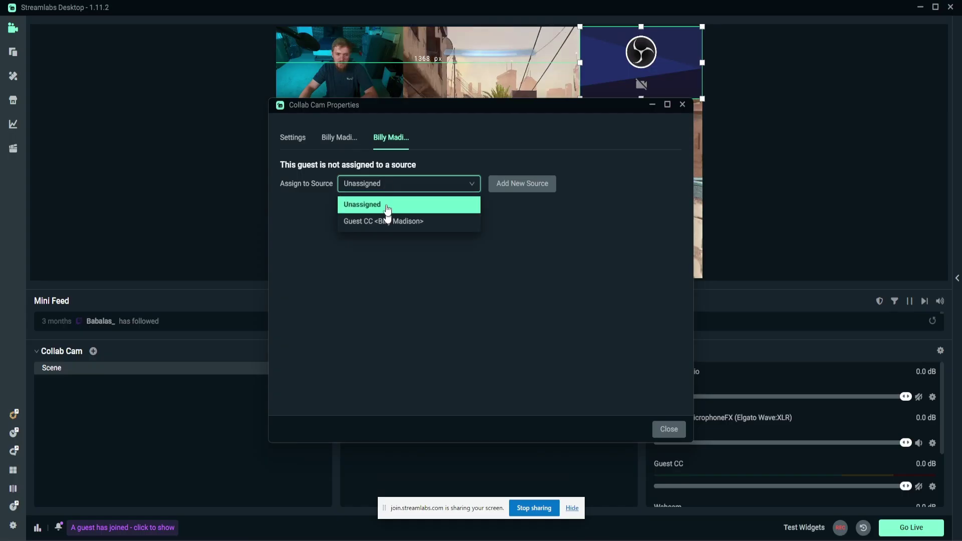
pyautogui.click(388, 219)
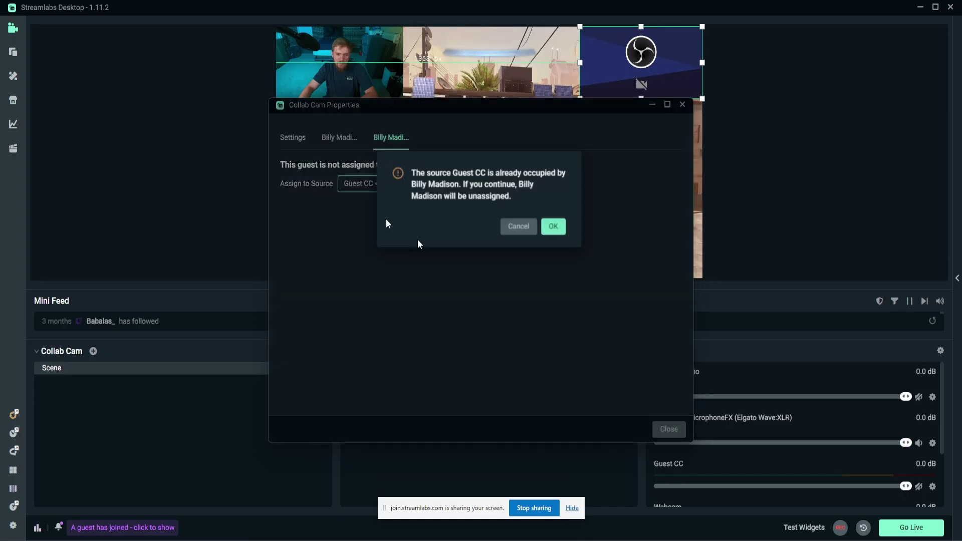
pyautogui.click(558, 221)
pyautogui.click(668, 429)
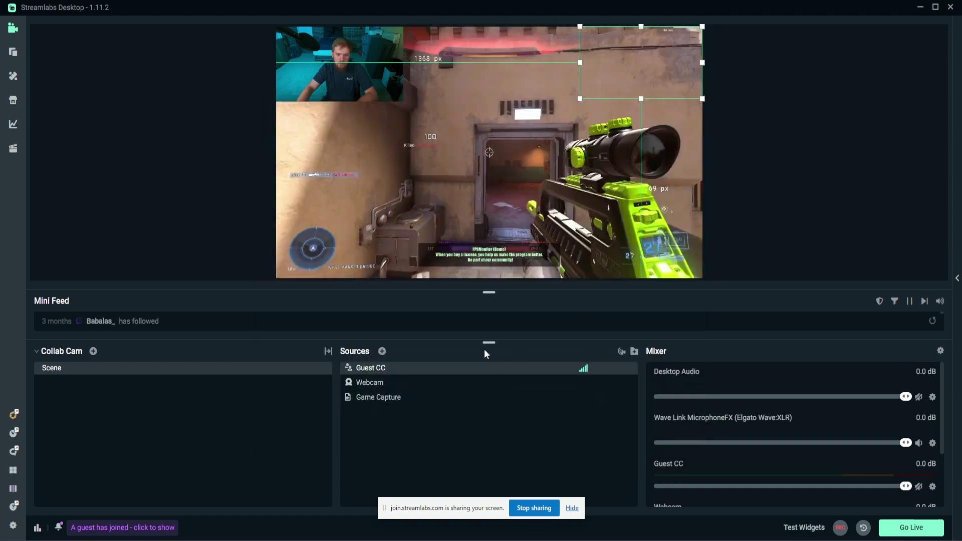
pyautogui.click(150, 528)
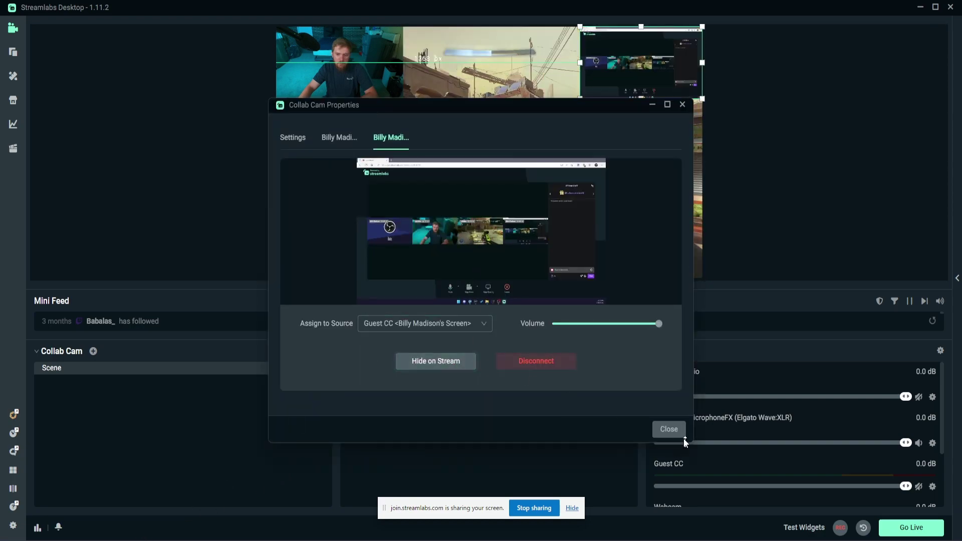
# Step: Enlarge the Guest CC screen share, then narrow it from the left into a mid-sized box on the right edge
pyautogui.click(670, 429)
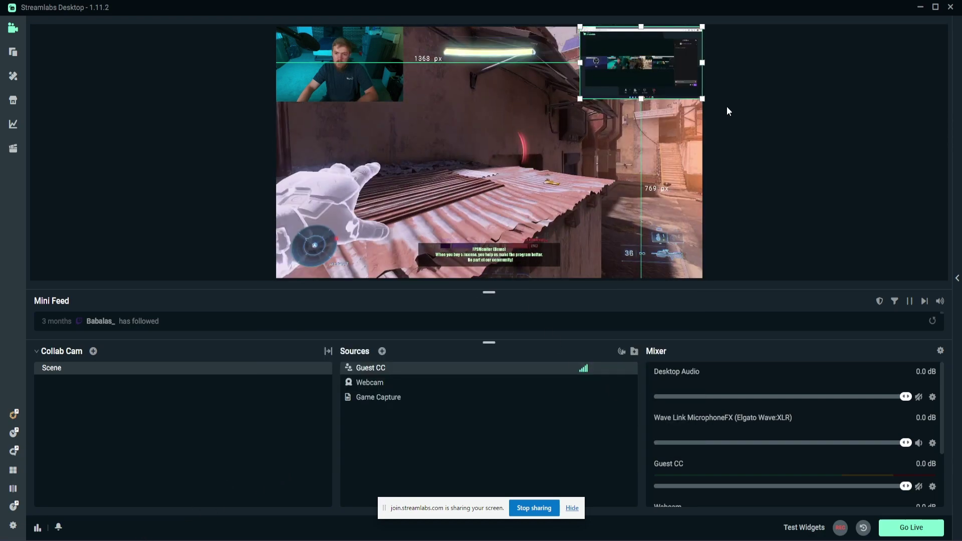
pyautogui.moveTo(579, 98); pyautogui.dragTo(274, 240)
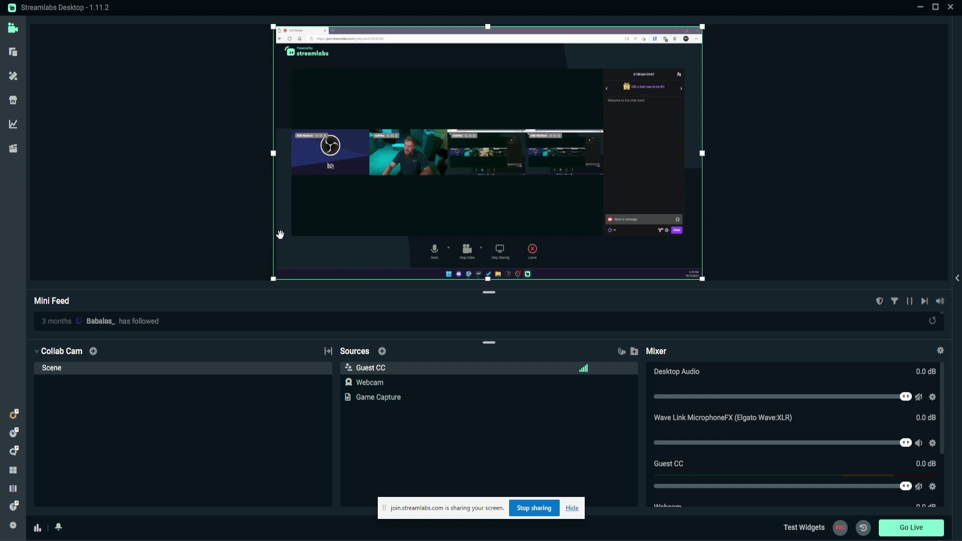
pyautogui.click(799, 159)
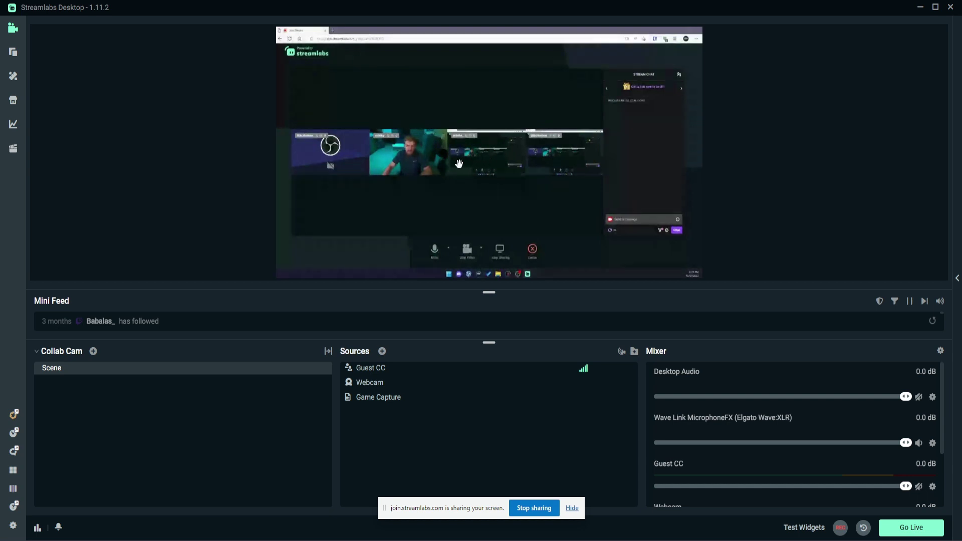
pyautogui.click(480, 180)
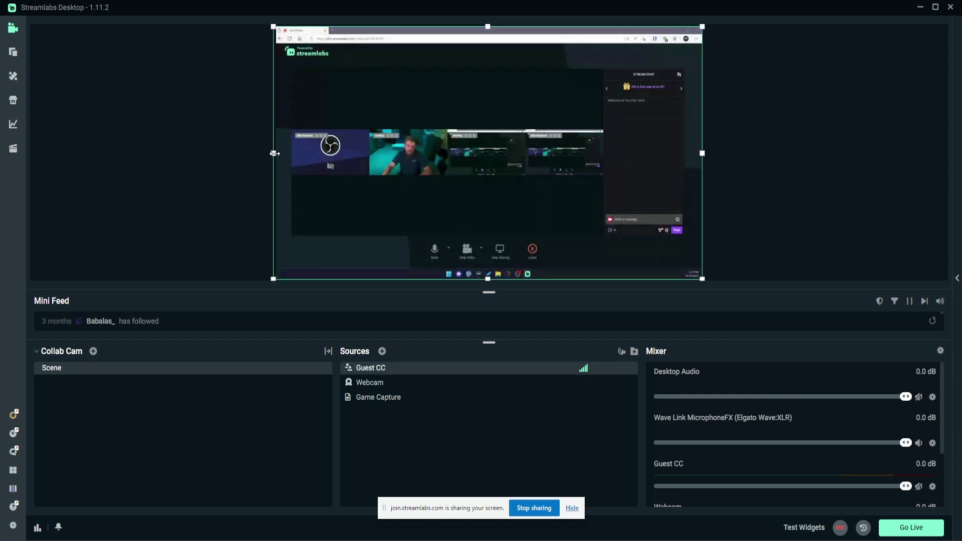
pyautogui.moveTo(274, 153); pyautogui.dragTo(462, 153)
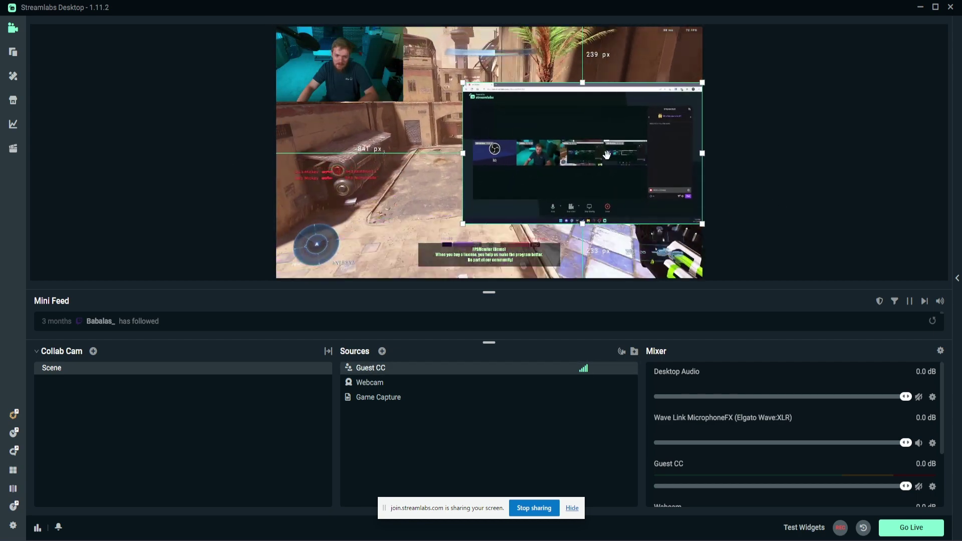
# Step: In Collab Cam properties, assign the guest's camera to Guest CC, replacing the screen share
pyautogui.doubleClick(450, 371)
pyautogui.click(478, 323)
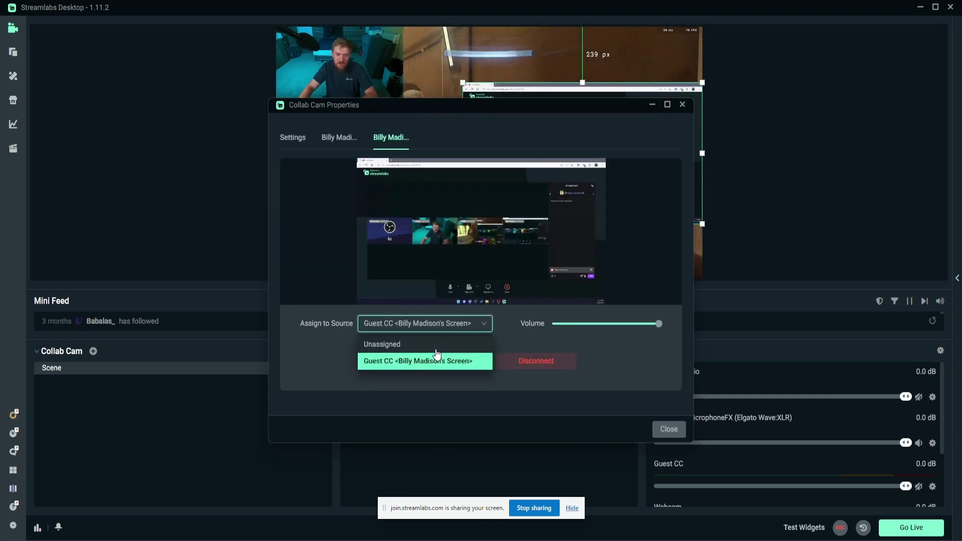
pyautogui.click(588, 345)
pyautogui.click(345, 144)
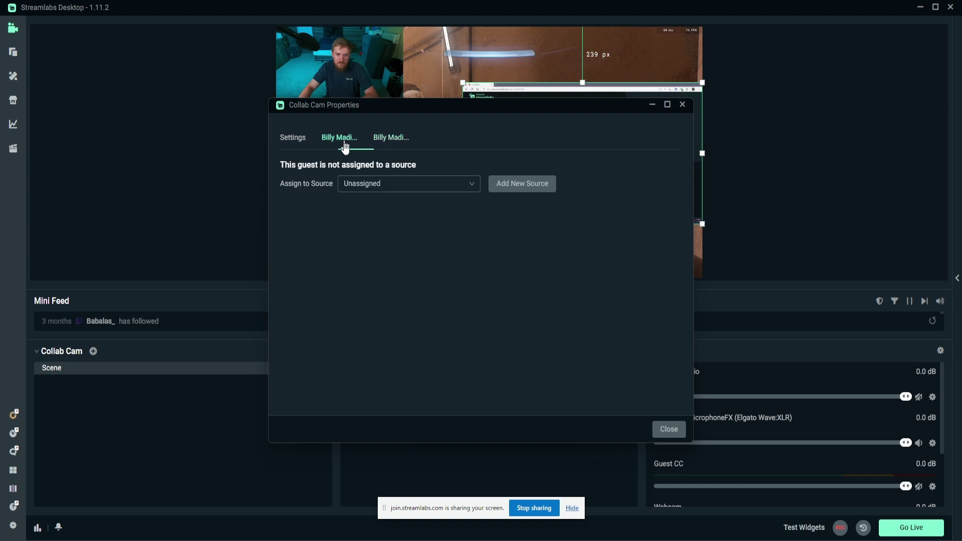
pyautogui.click(388, 197)
pyautogui.click(397, 219)
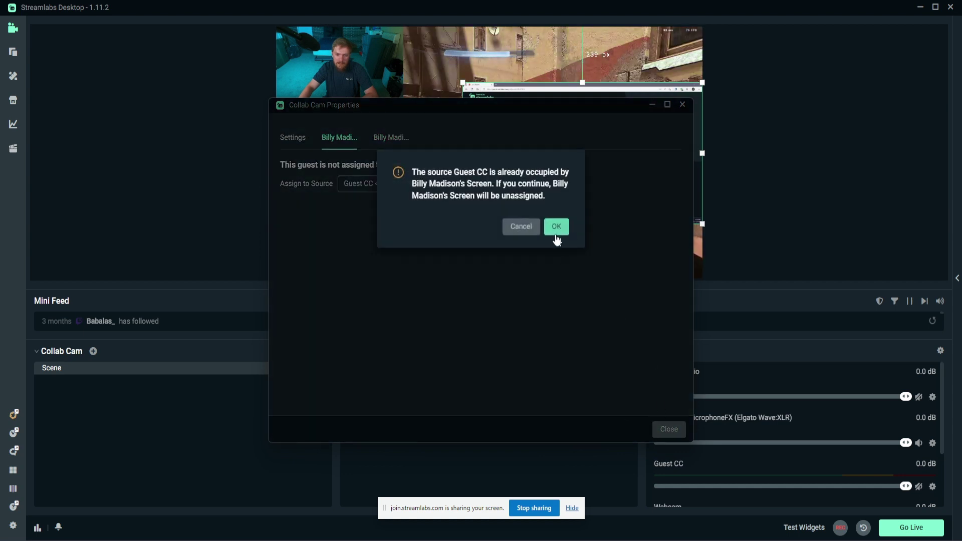
pyautogui.click(556, 227)
# Step: Shrink the Guest CC feed into a small box in the scene's top-right corner
pyautogui.click(668, 429)
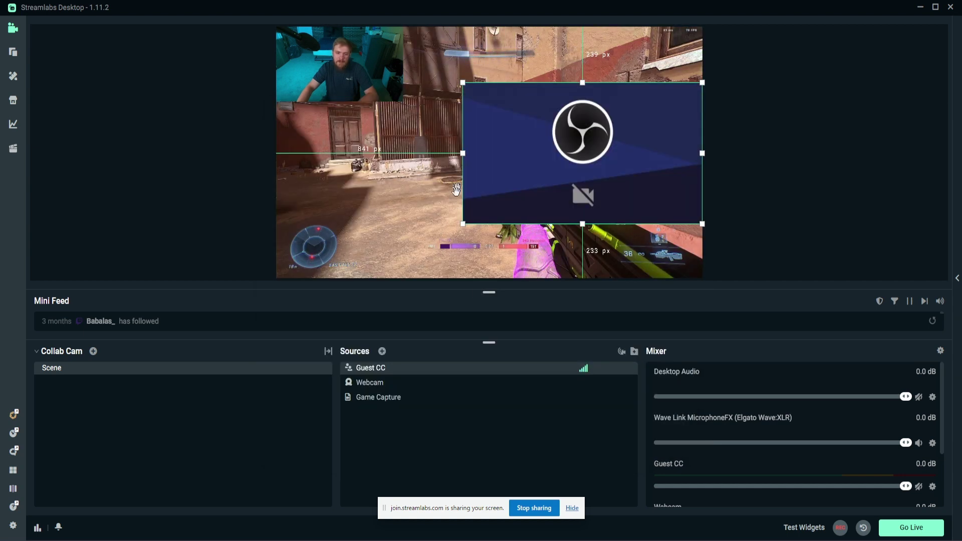
pyautogui.moveTo(455, 192); pyautogui.dragTo(620, 66)
pyautogui.click(744, 84)
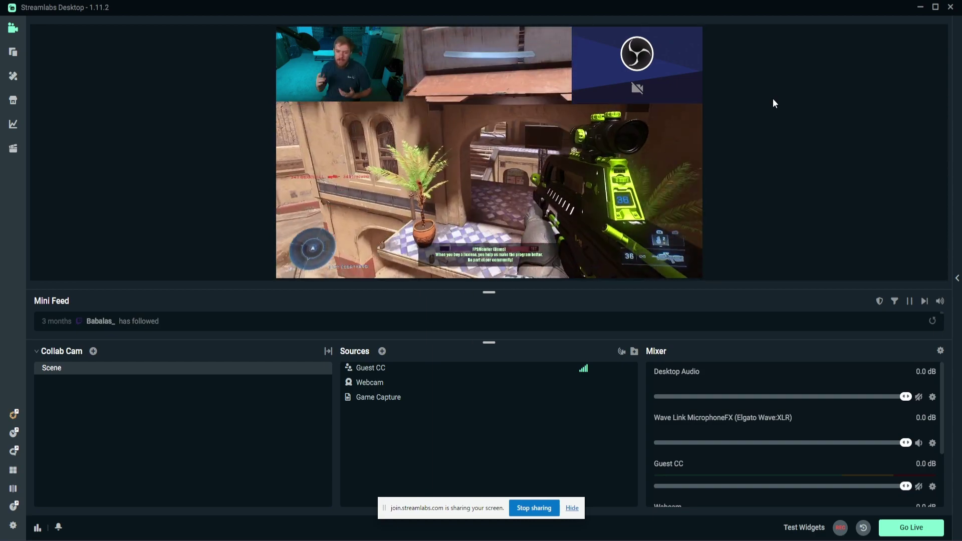
pyautogui.scroll(-1, 822, 423)
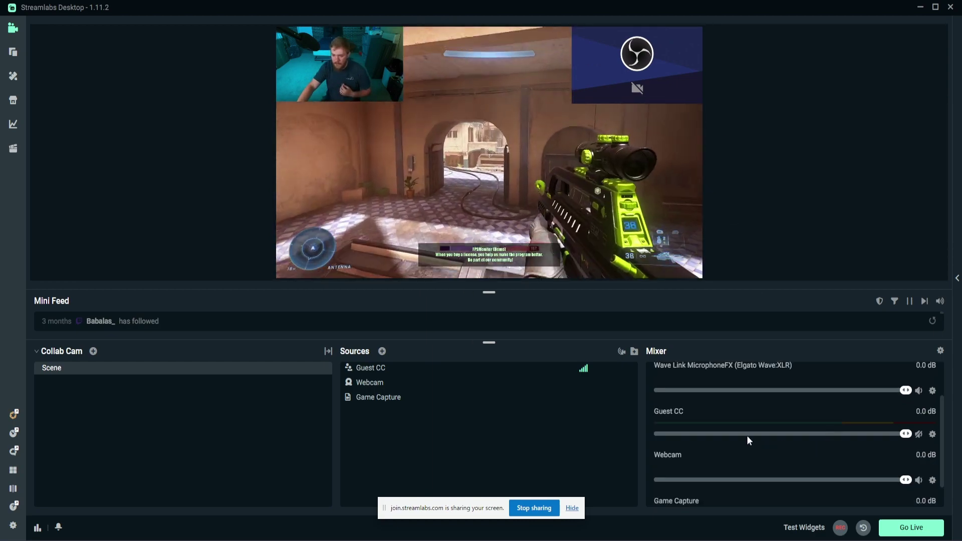
pyautogui.moveTo(906, 434)
pyautogui.mouseDown()
pyautogui.moveTo(805, 434)
pyautogui.moveTo(906, 434)
pyautogui.mouseUp()
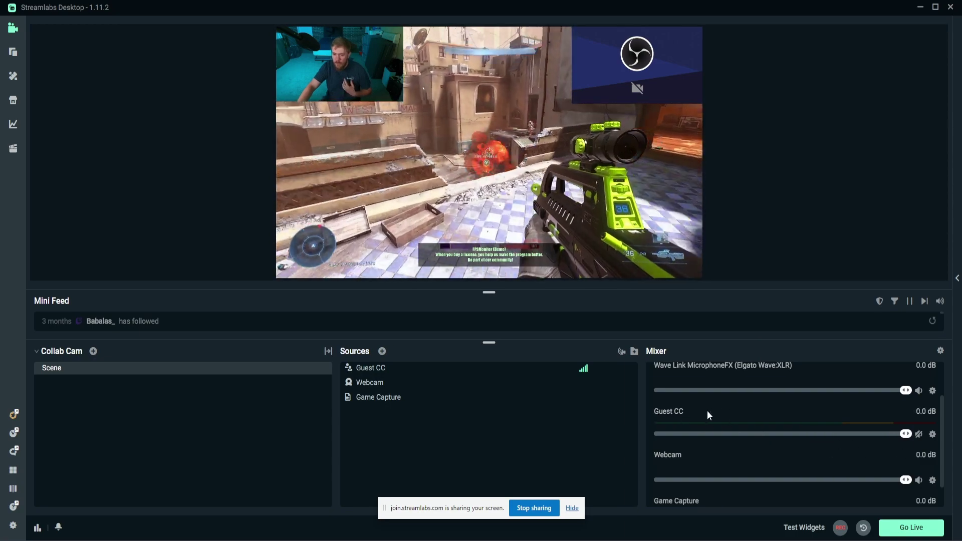
pyautogui.click(918, 433)
pyautogui.click(918, 434)
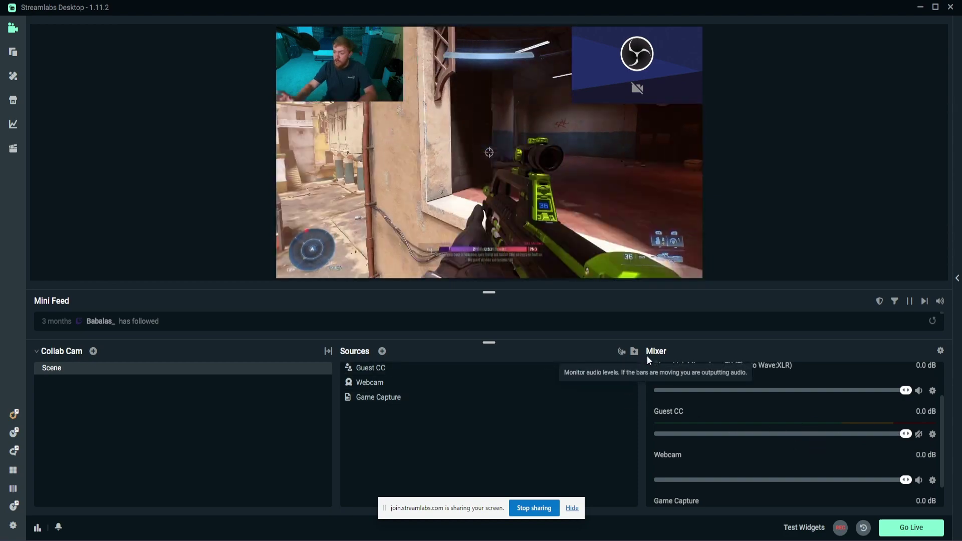
pyautogui.moveTo(594, 374)
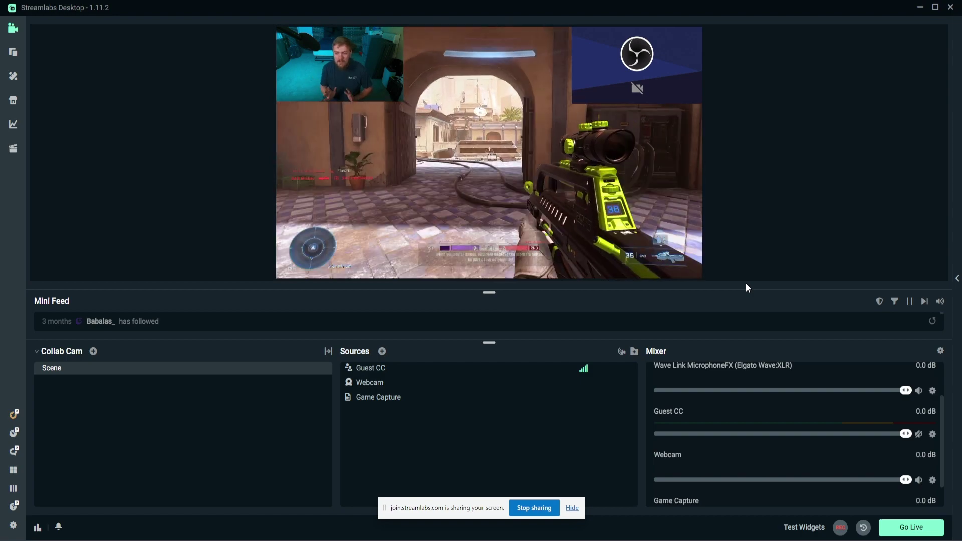
# Step: Stop the browser's screen sharing with join.streamlabs.com
pyautogui.click(549, 508)
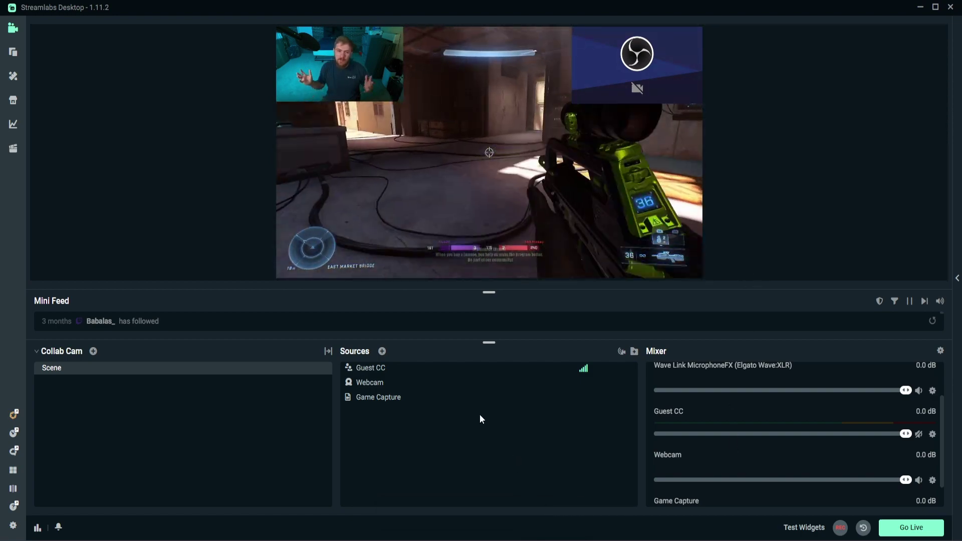